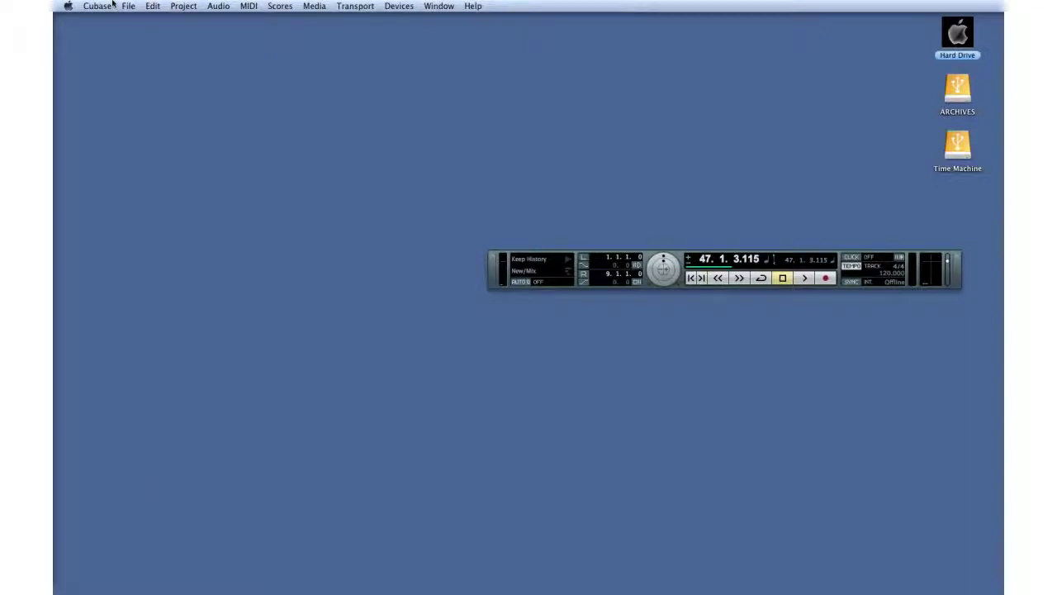
Start a new project from the Recording template Acoustic Guitar + Vocal, with Prompt for project location ticked.
left_click(128, 6)
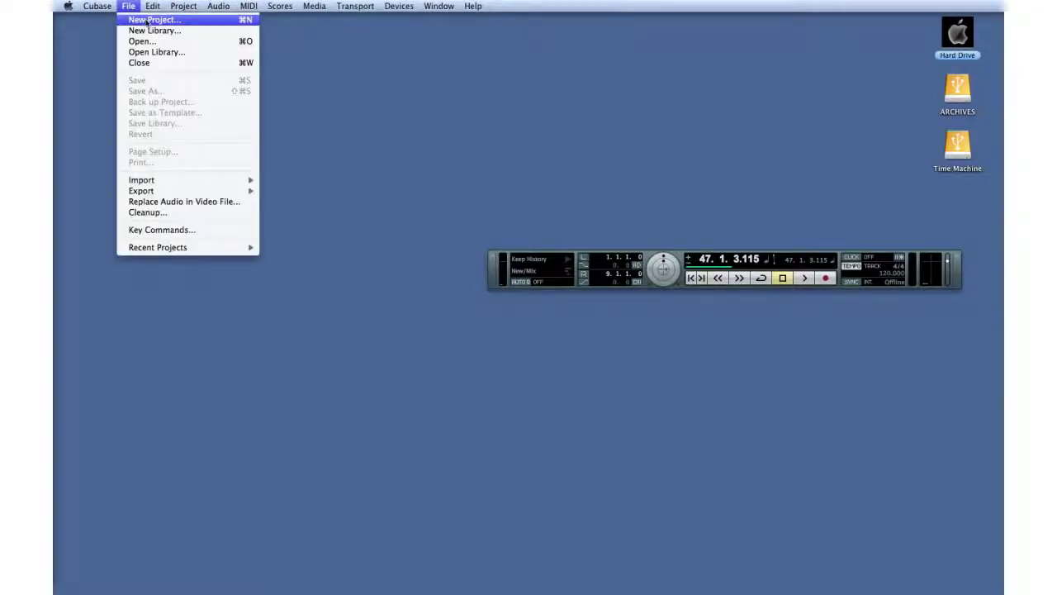
left_click(149, 19)
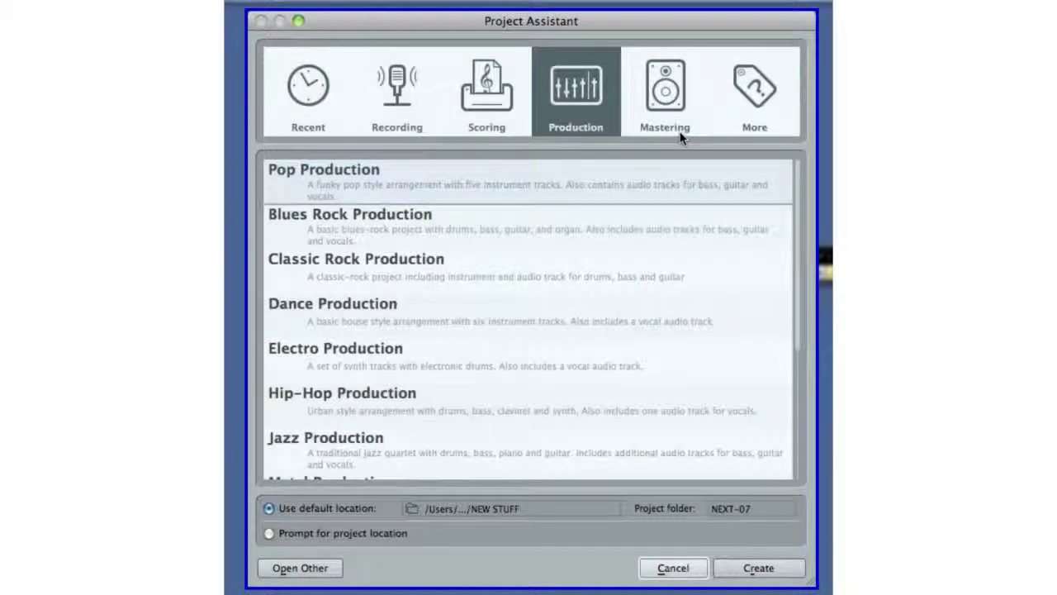
left_click(395, 89)
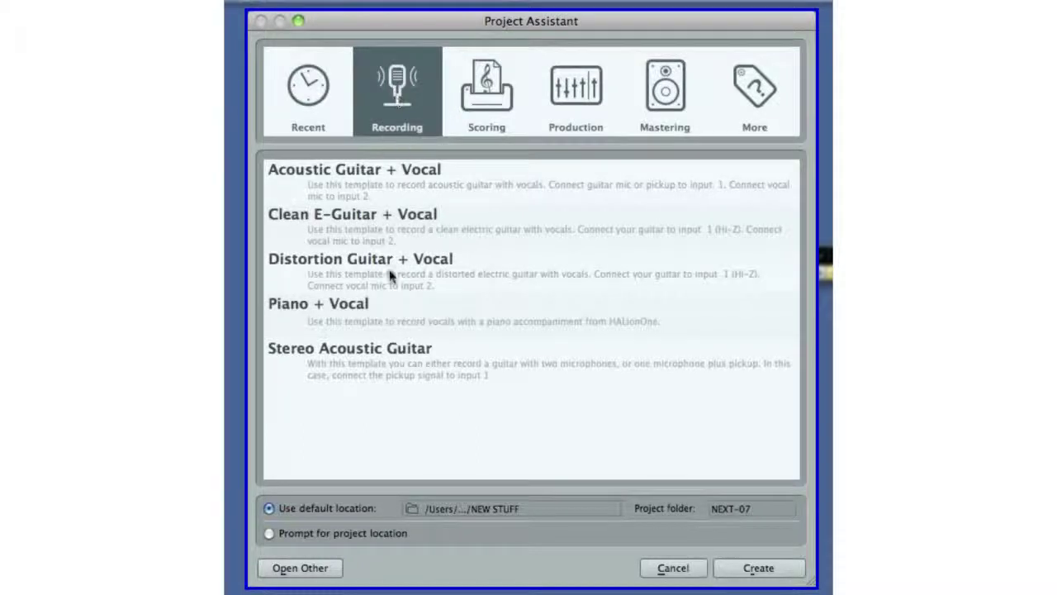
left_click(404, 305)
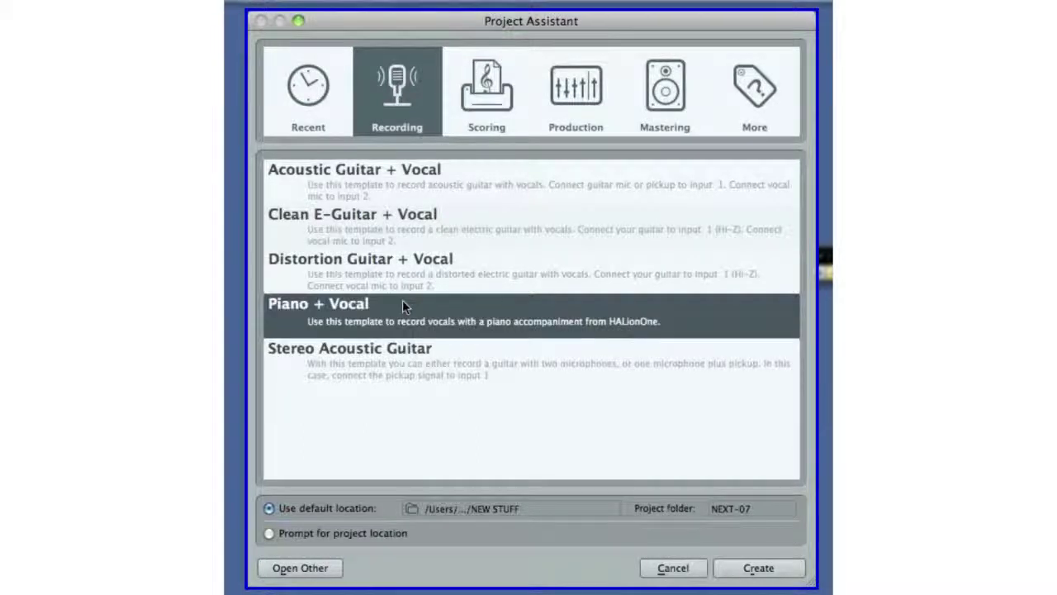
left_click(402, 234)
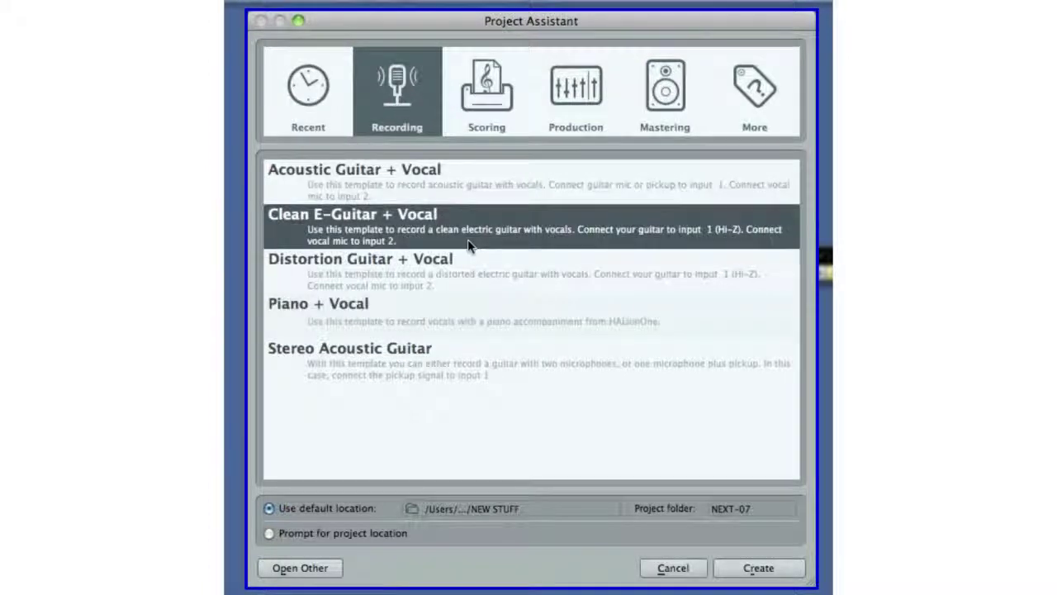
left_click(459, 172)
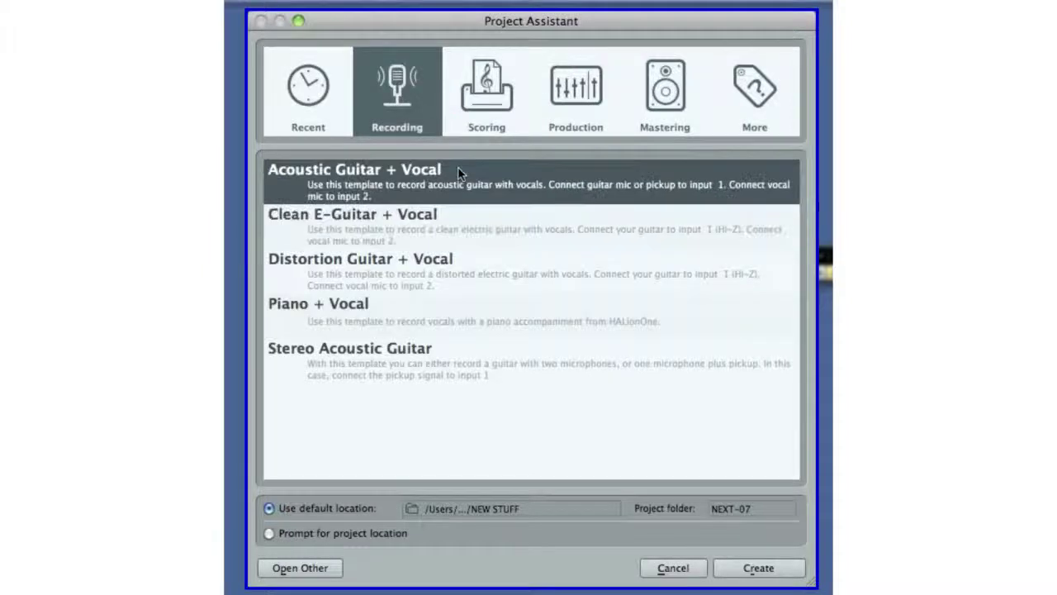
left_click(270, 535)
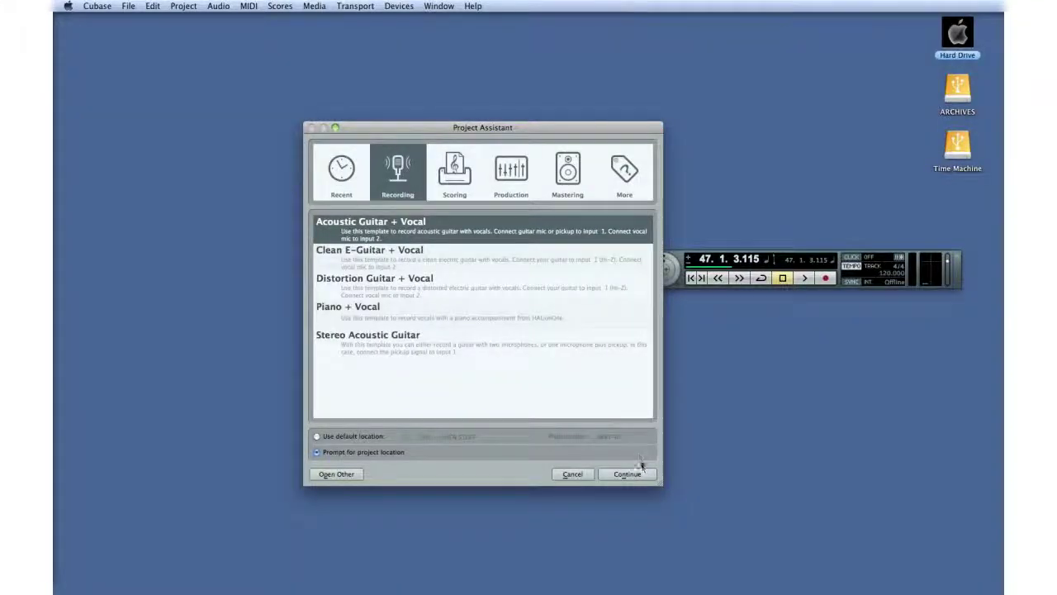
left_click(643, 473)
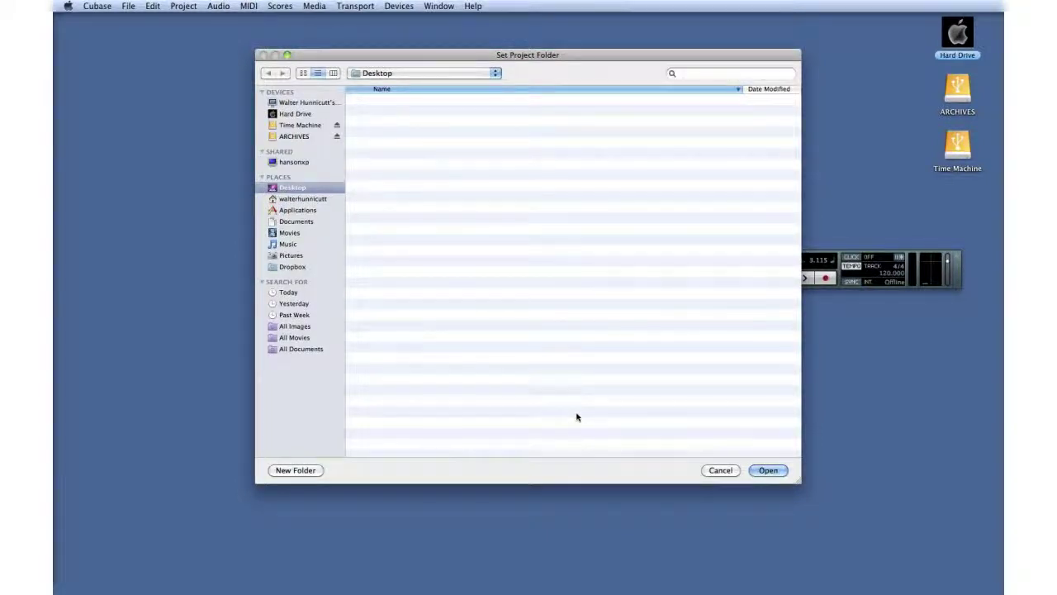
Create a Desktop folder named 'Gonna Get You' and use it as the project folder.
left_click(306, 470)
type("GOnna Get You")
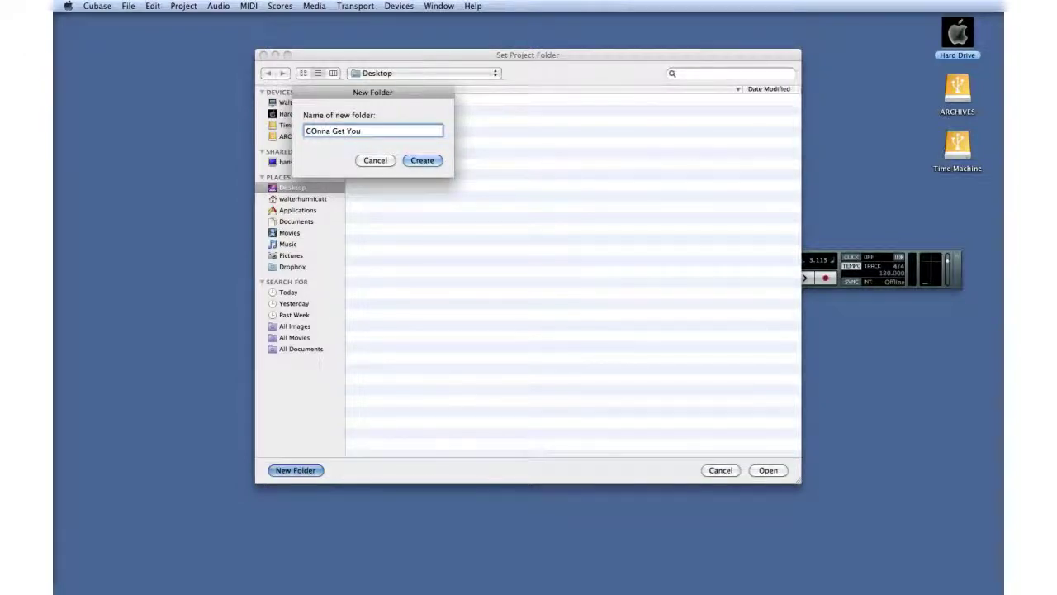
left_click(315, 131)
key("BackSpace")
type("o")
left_click(421, 160)
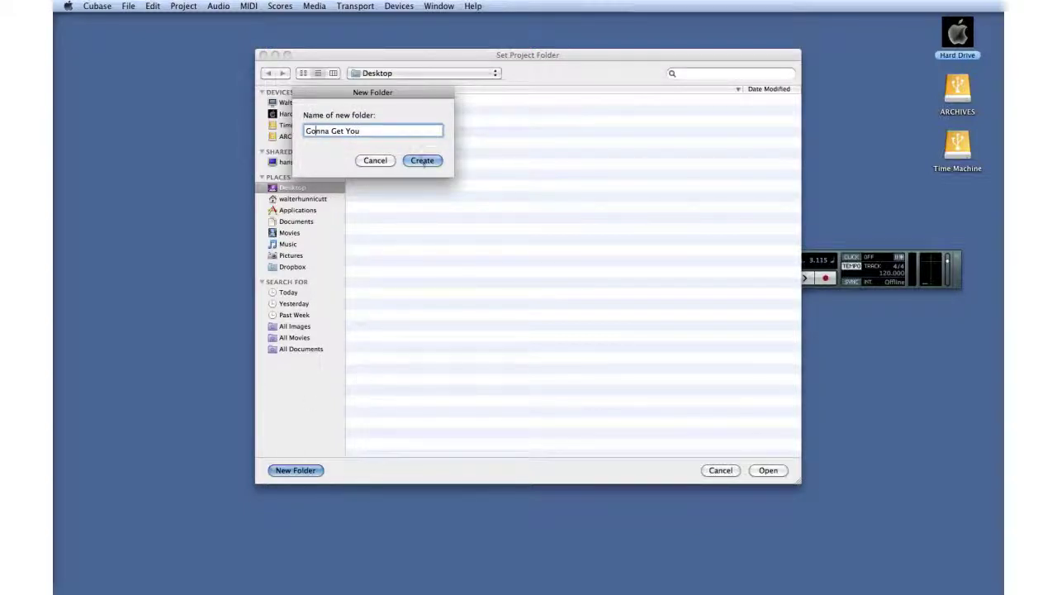
left_click(767, 470)
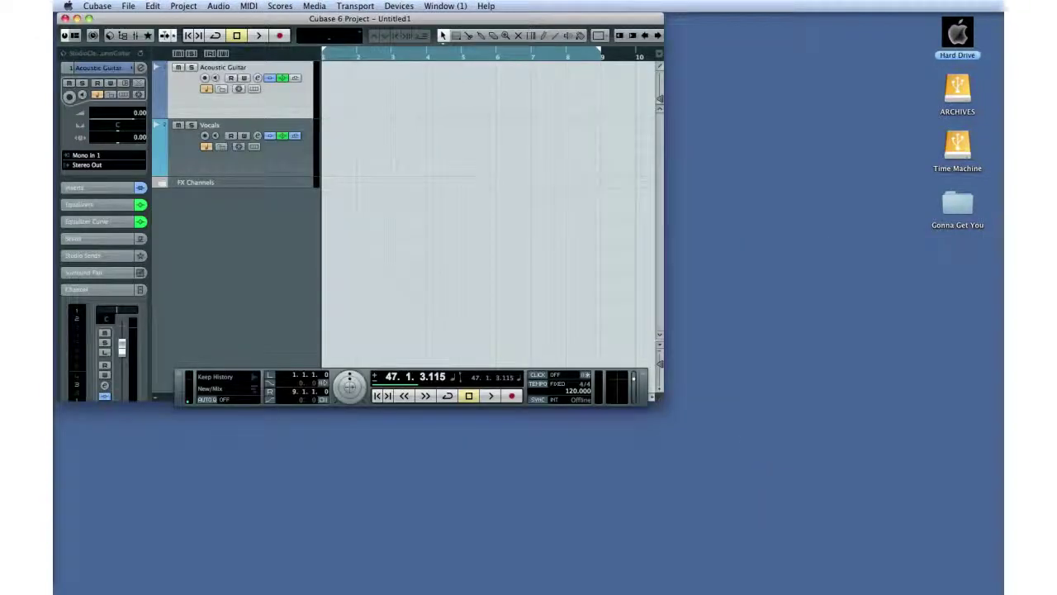
Enlarge the project window to fill the screen, then inspect the Vocals and Acoustic Guitar tracks.
left_click_drag(661, 400, 998, 592)
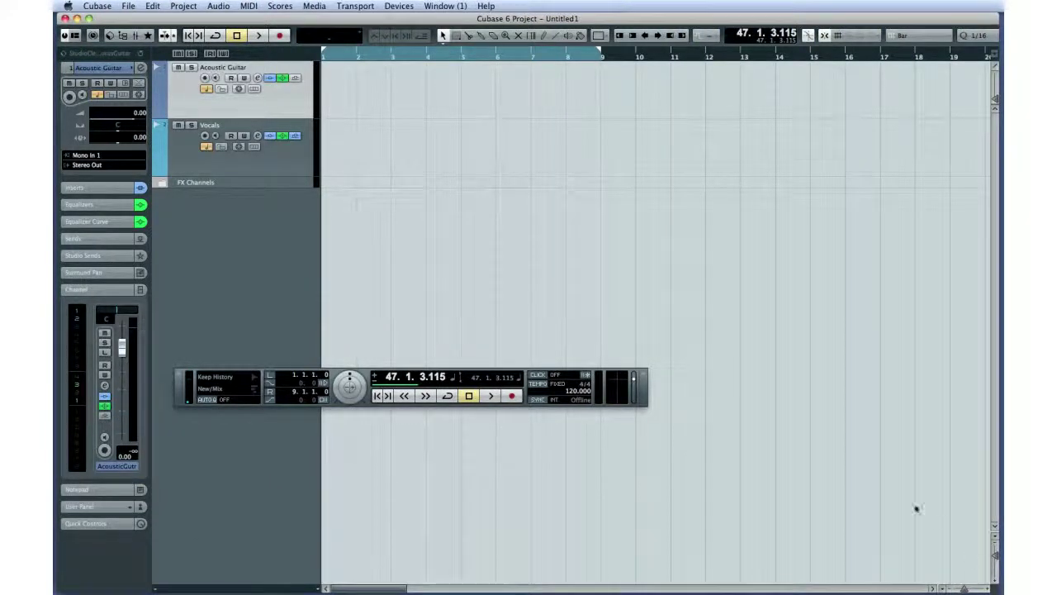
left_click(305, 133)
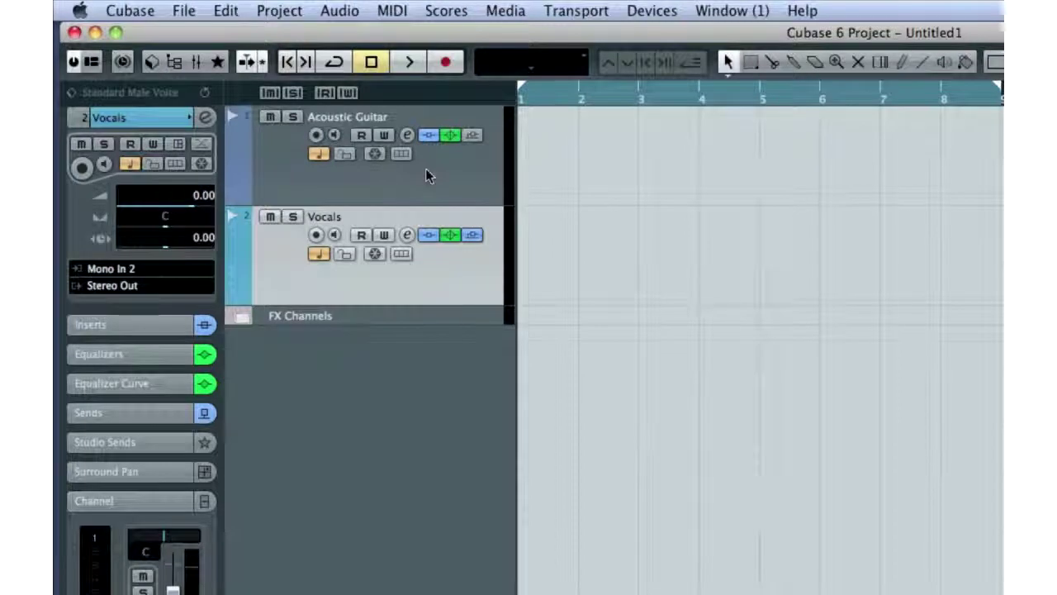
left_click(426, 171)
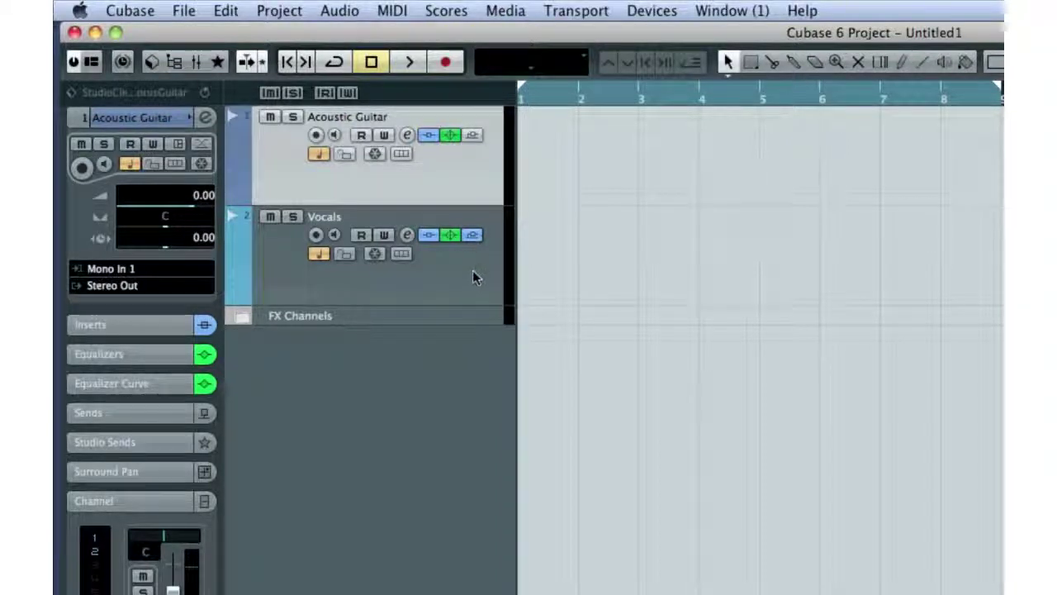
Expand the FX Channels folder to reveal the FX 1-Roomworks SE channel.
left_click(361, 318)
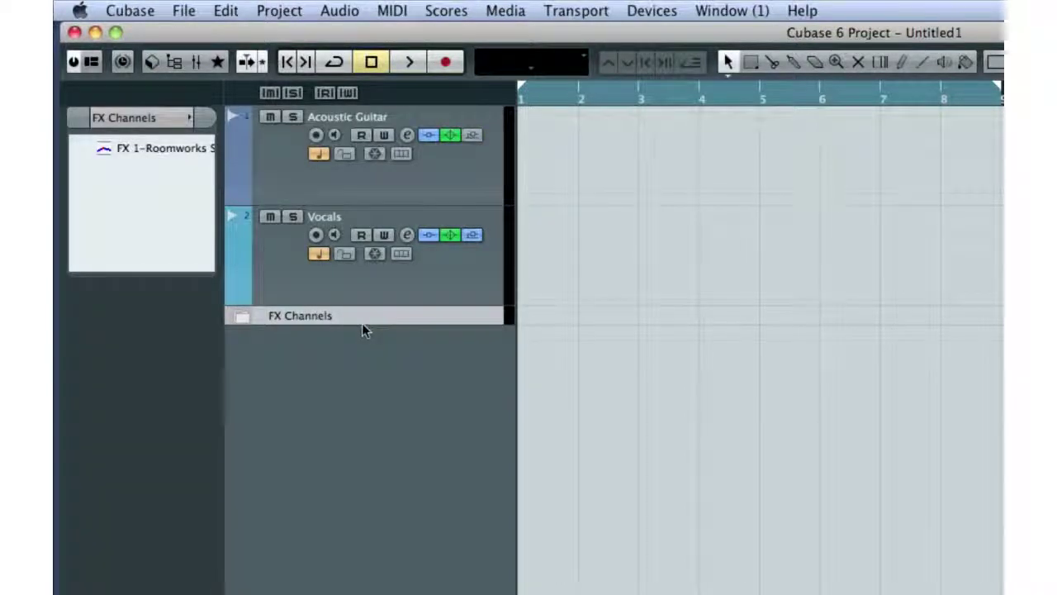
left_click(363, 304)
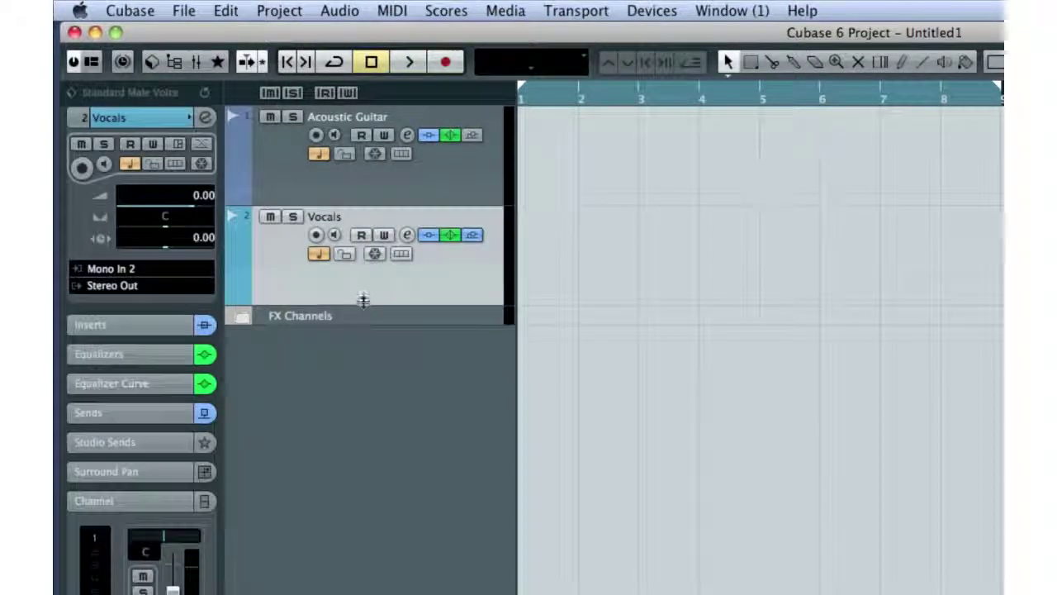
left_click(348, 318)
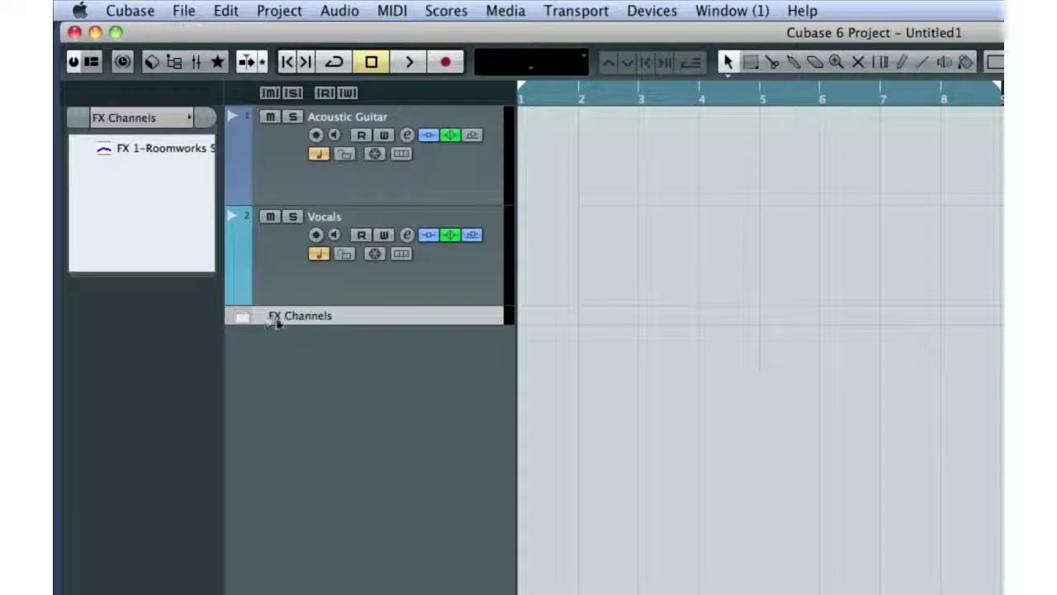
left_click(241, 319)
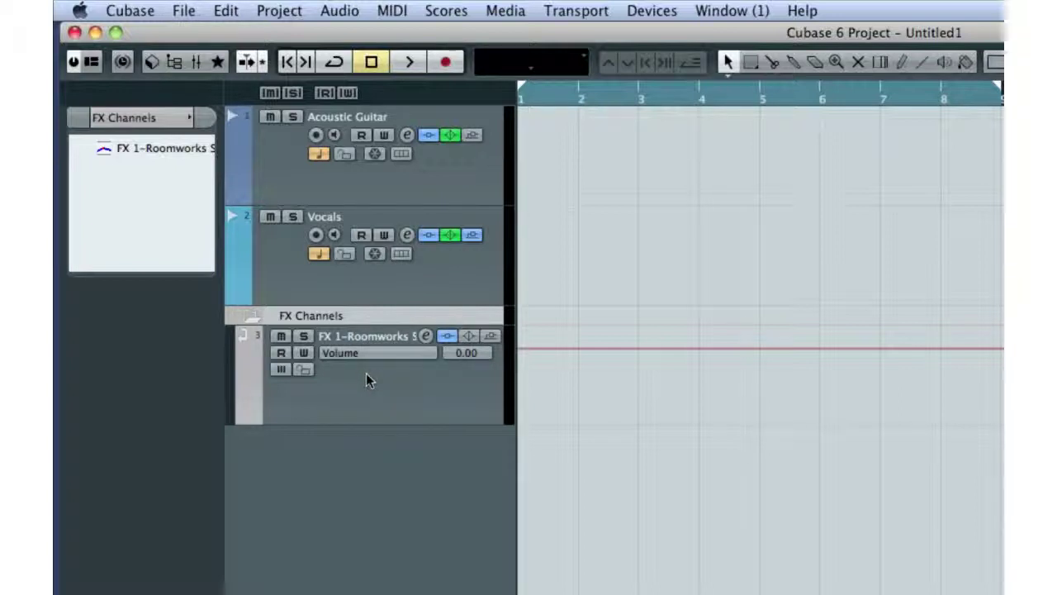
left_click(471, 174)
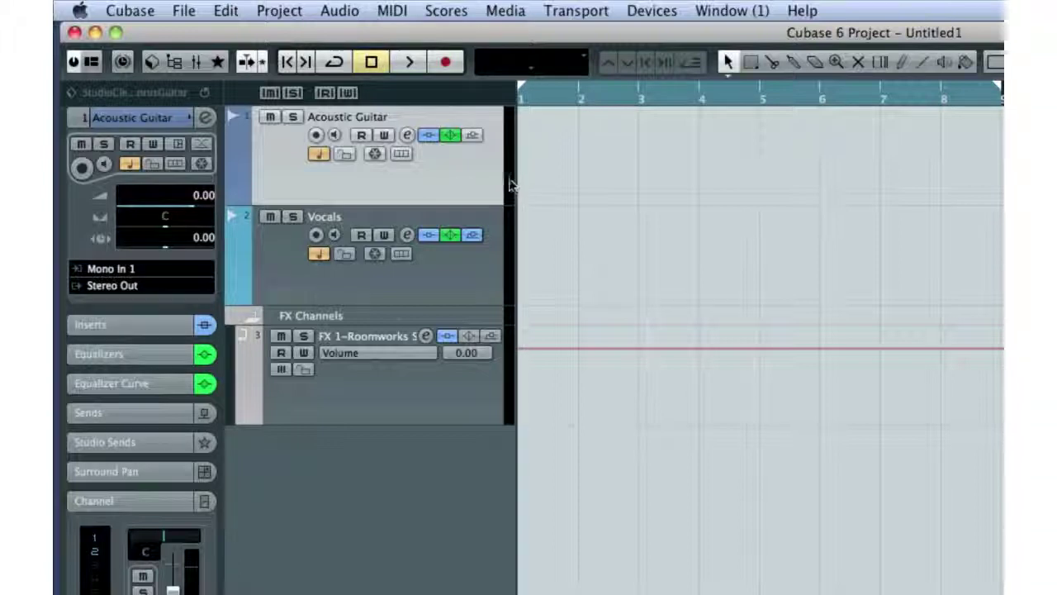
Route the Acoustic Guitar track's input to Mono In 2.
left_click(126, 119)
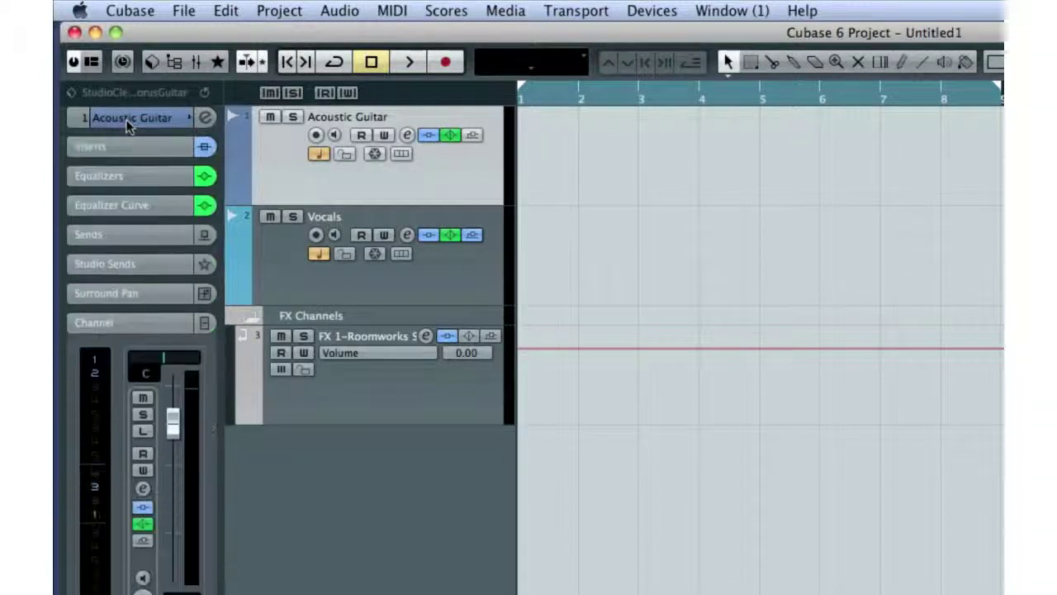
left_click(126, 118)
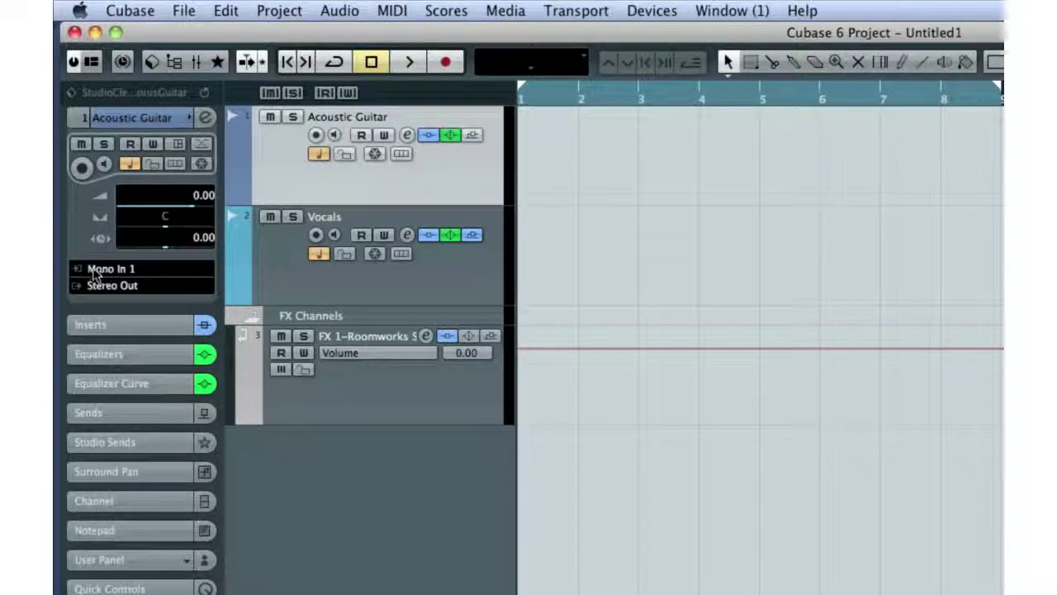
left_click(115, 270)
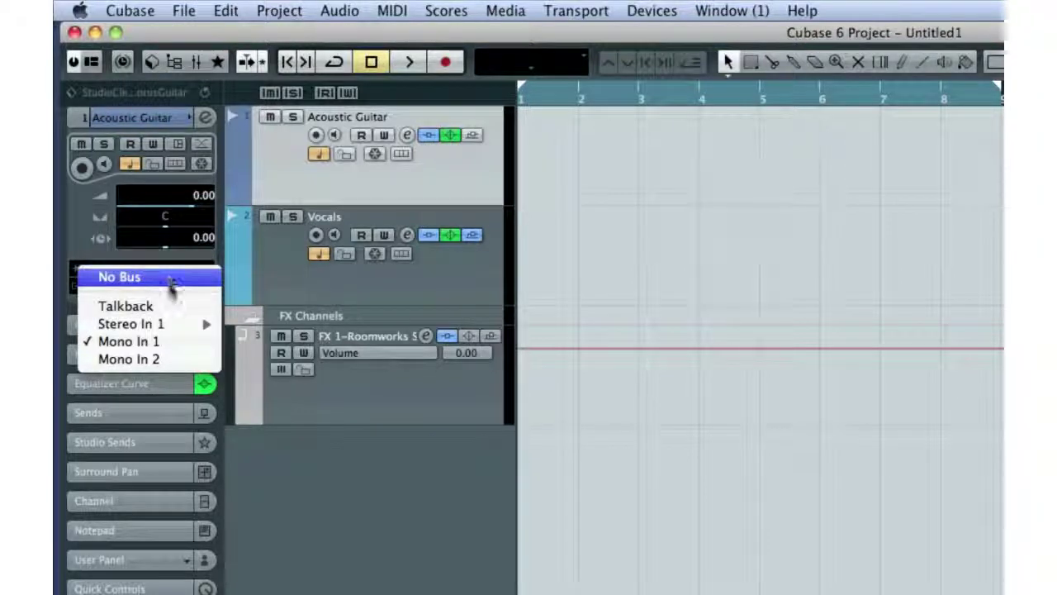
left_click(172, 359)
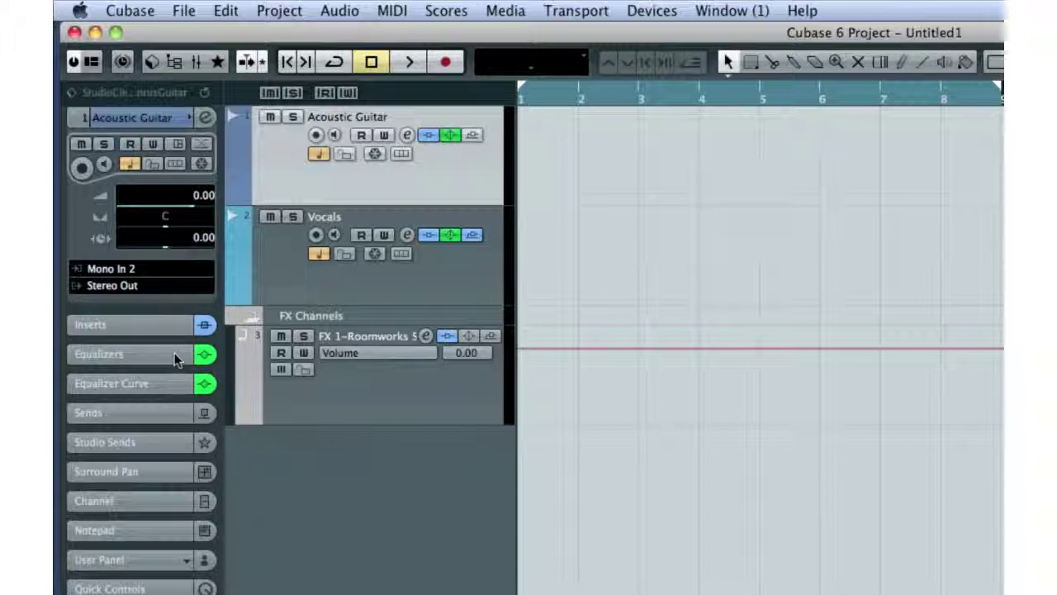
Set the Vocals track's input to Mono In 1.
left_click(293, 279)
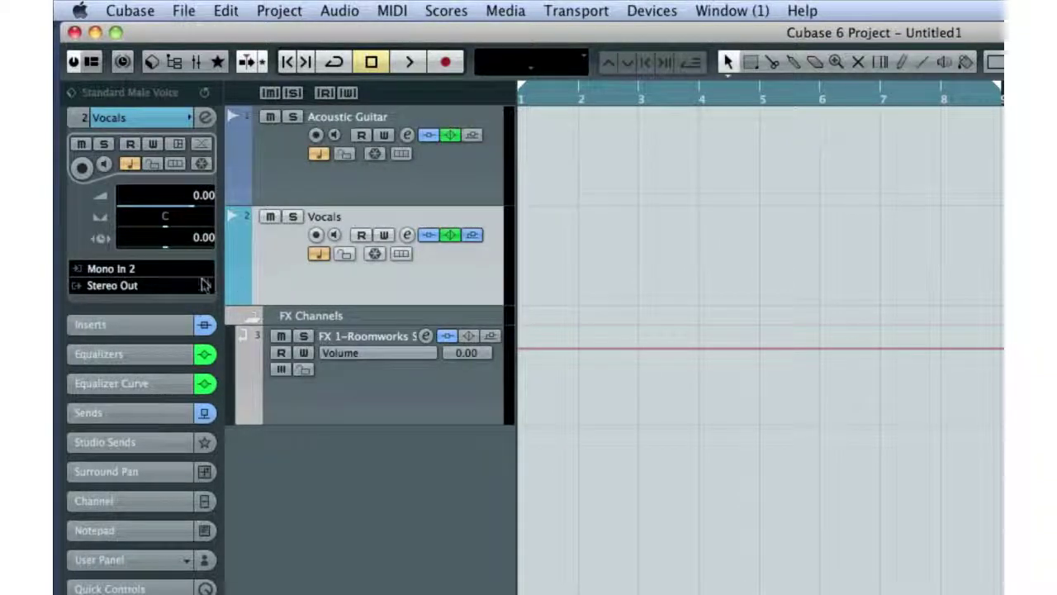
left_click(100, 269)
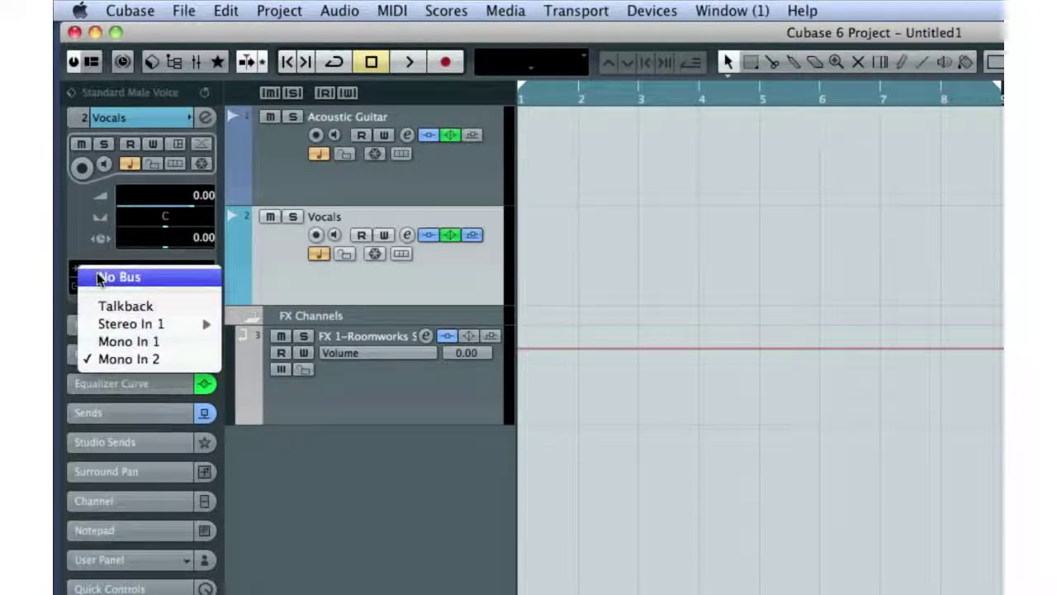
left_click(112, 345)
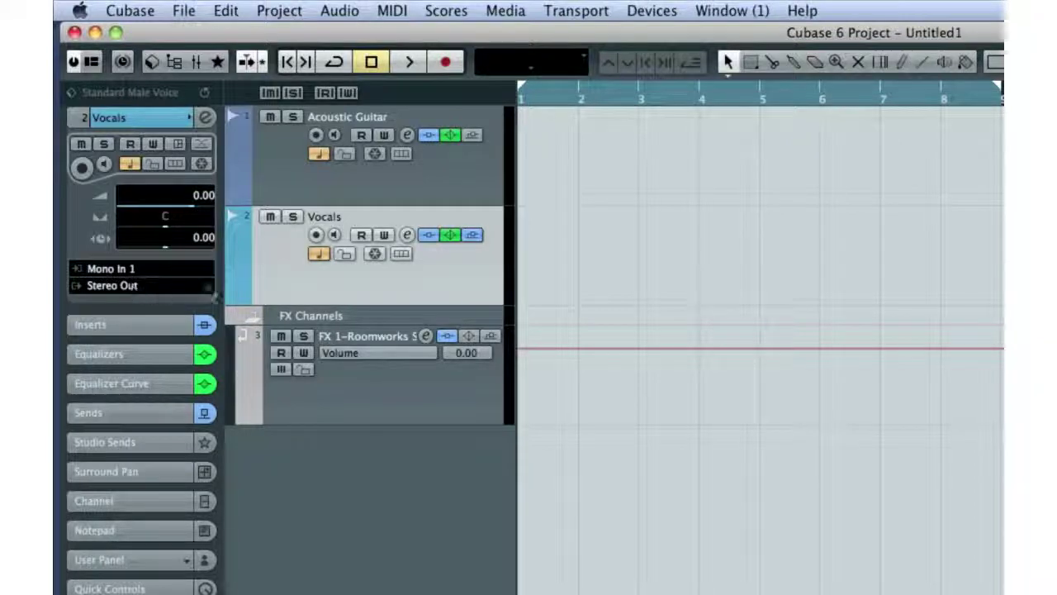
left_click(325, 184)
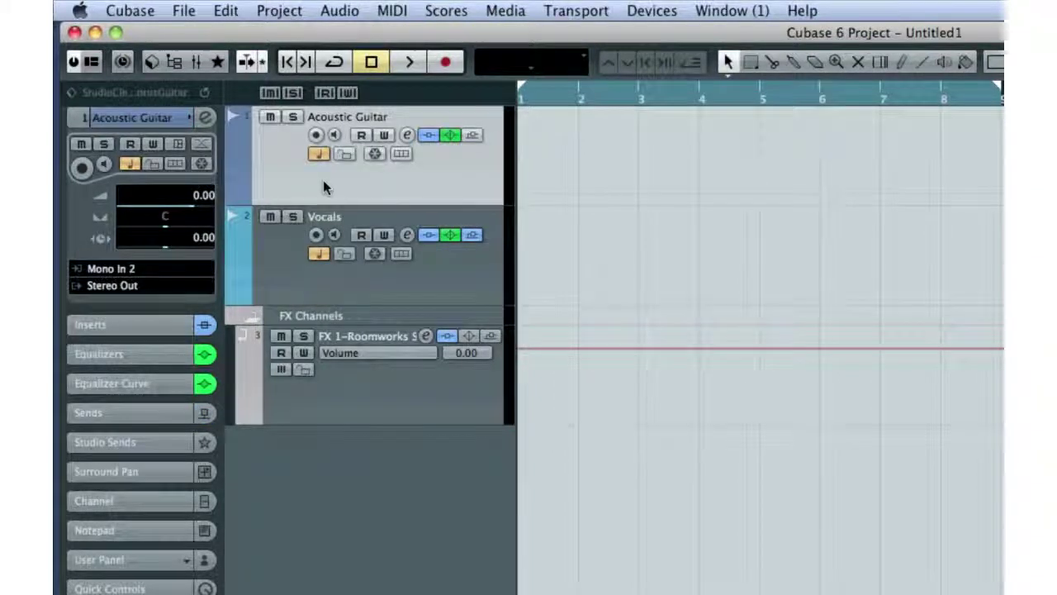
Turn on Acoustic Guitar input monitoring and record-enable the Acoustic Guitar and Vocals tracks.
left_click(335, 139)
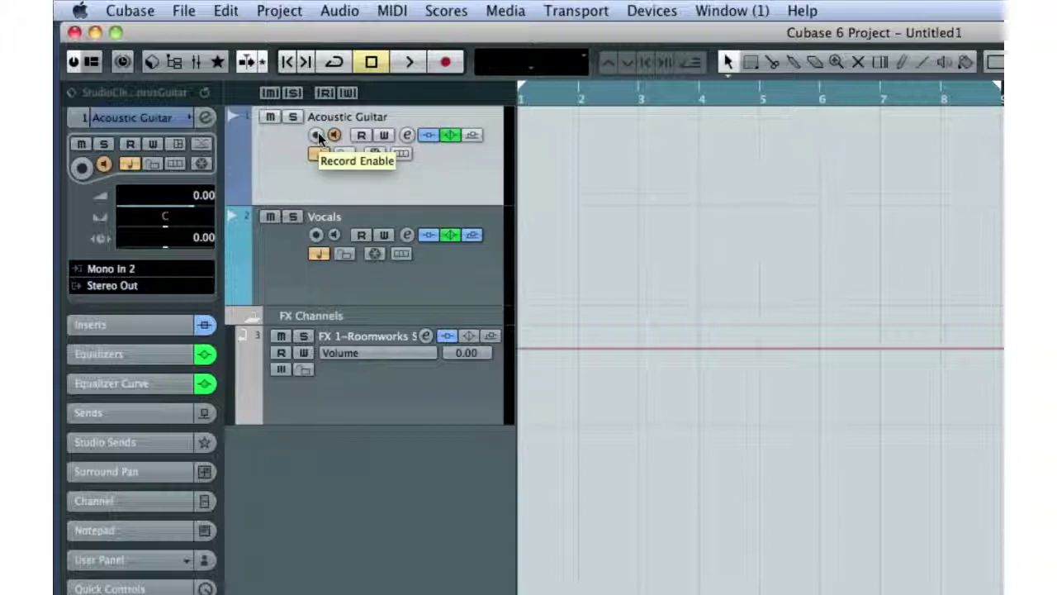
left_click(316, 136)
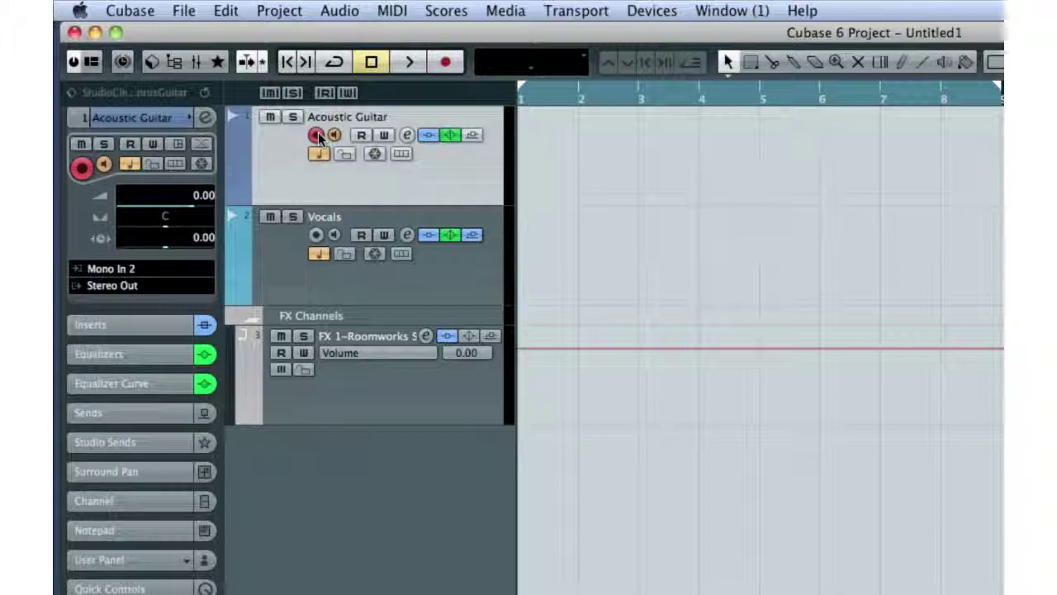
left_click(317, 235)
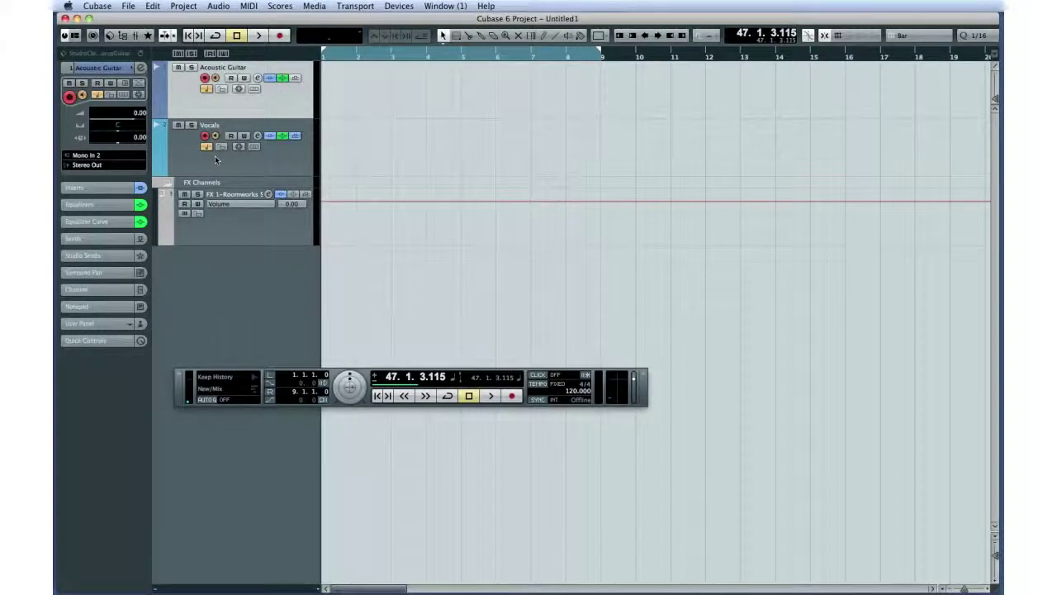
Open the Mixer from the Devices menu.
left_click(409, 4)
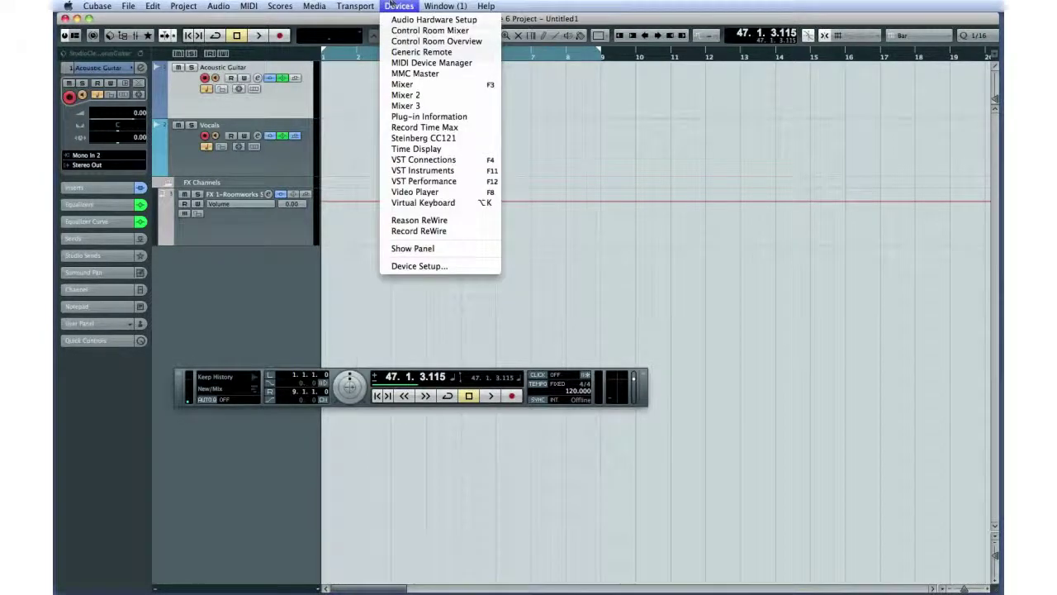
left_click(427, 86)
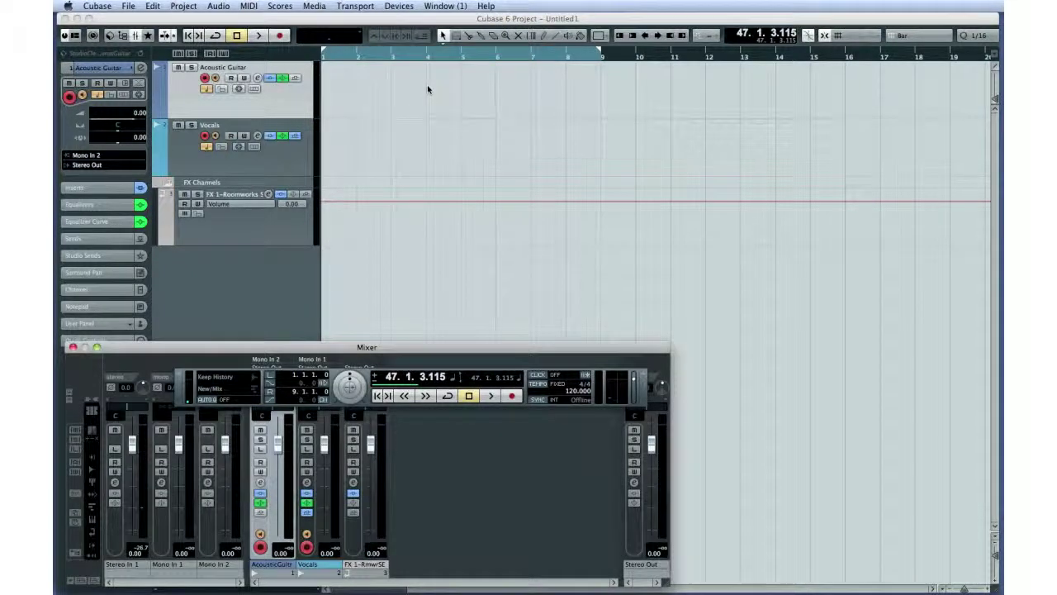
key("F3")
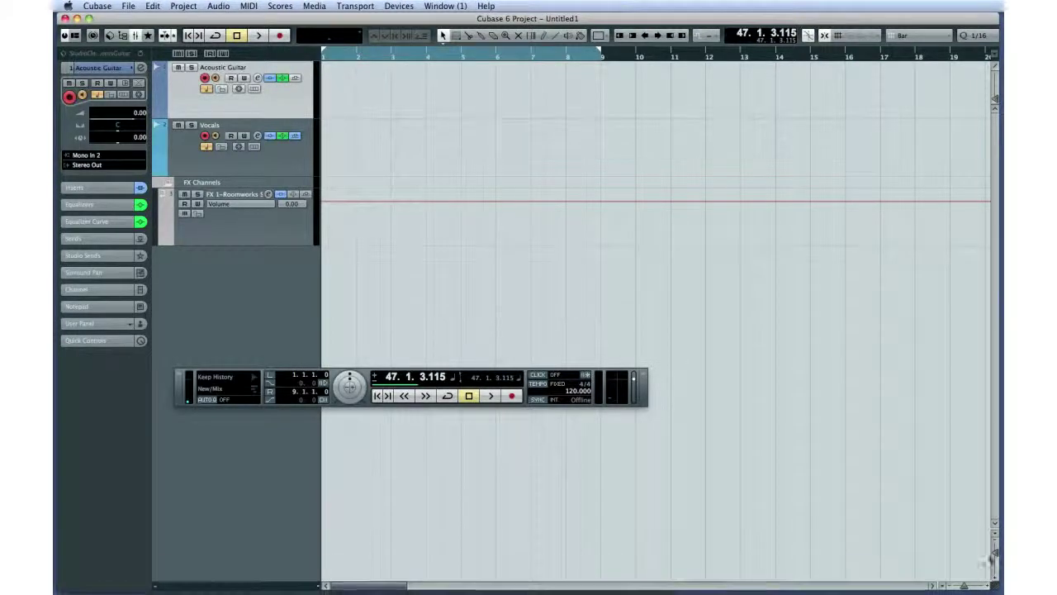
key("F3")
Shrink the project window to the top half, float the Transport and widen the Mixer across the screen.
left_click_drag(993, 585, 1001, 340)
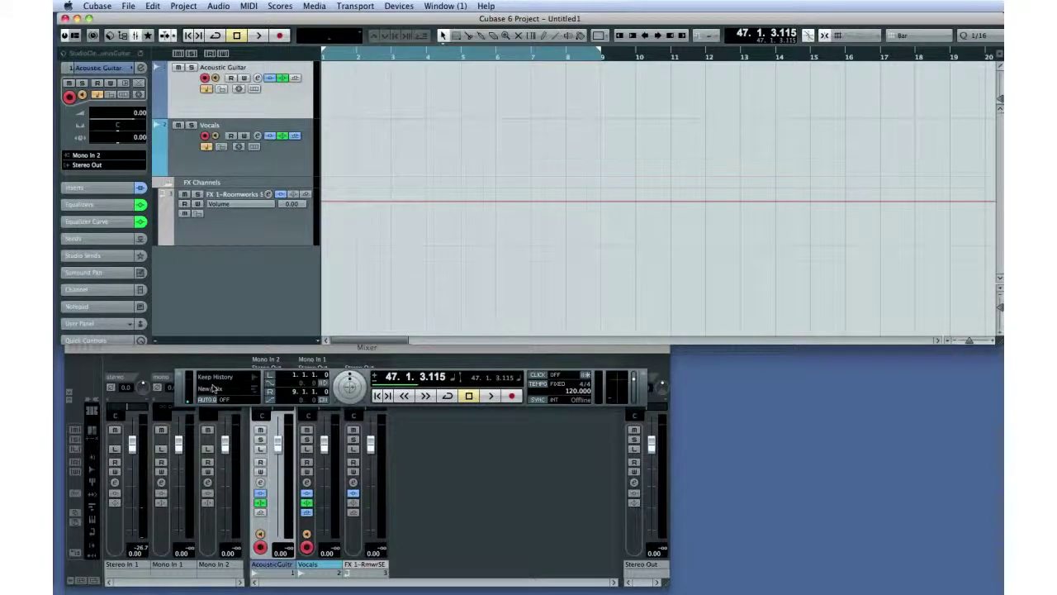
left_click_drag(183, 390, 474, 231)
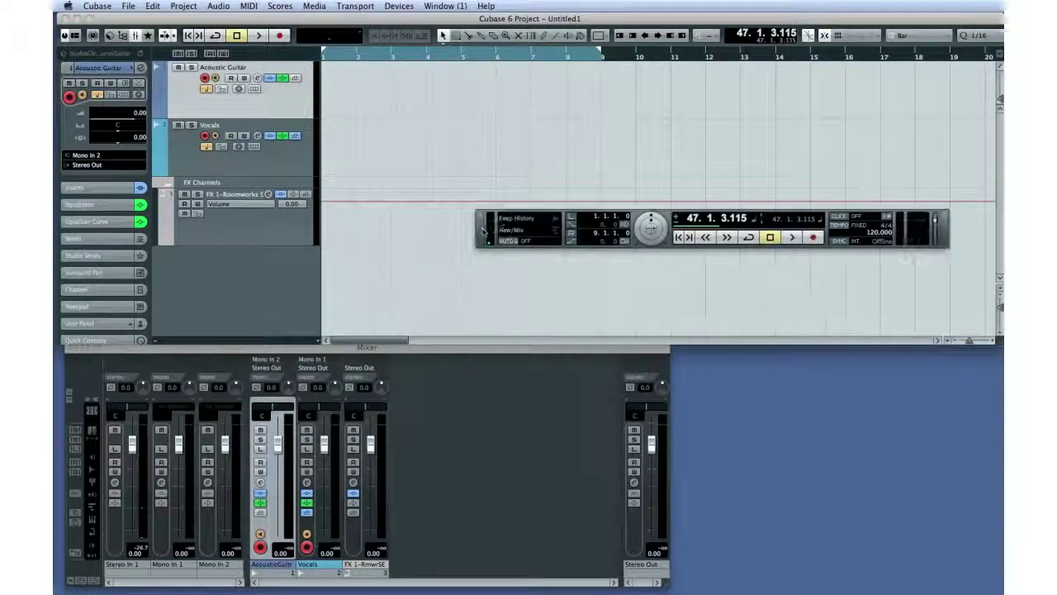
left_click_drag(663, 583, 992, 584)
left_click_drag(246, 443, 445, 443)
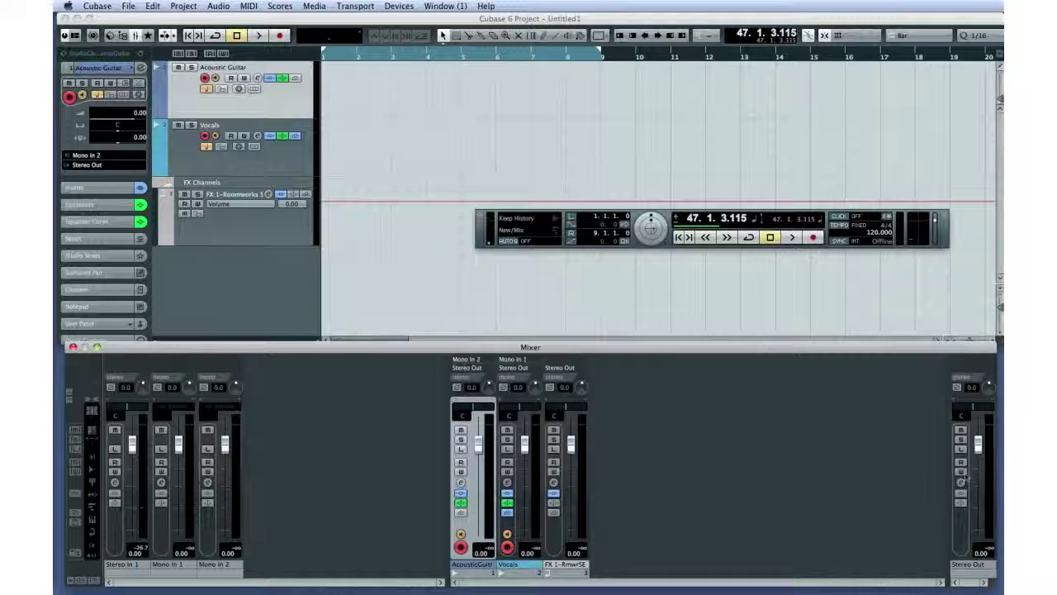
left_click_drag(952, 471, 844, 471)
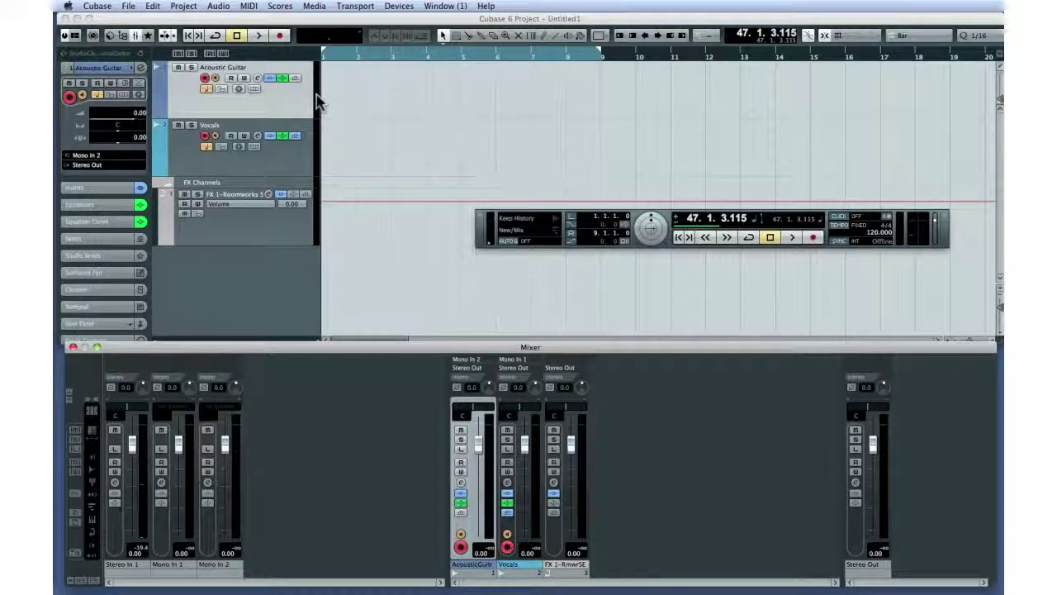
Lower the Stereo In 1 fader slightly to -1.14.
left_click_drag(132, 453, 134, 454)
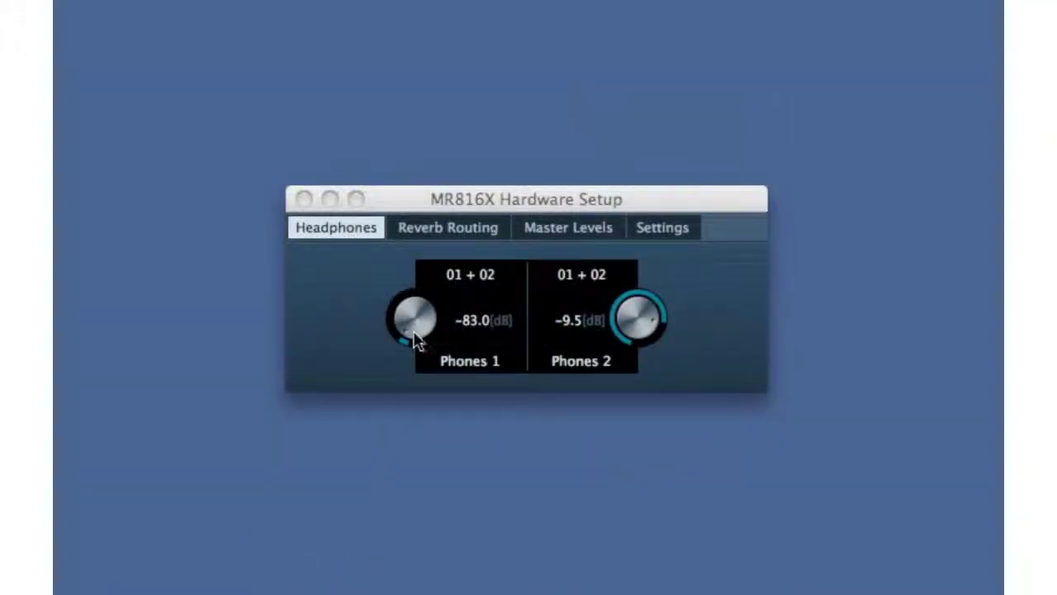
Raise the Phones 1 headphone level from -83.0 dB to about -66.0 dB.
left_click_drag(405, 339, 404, 322)
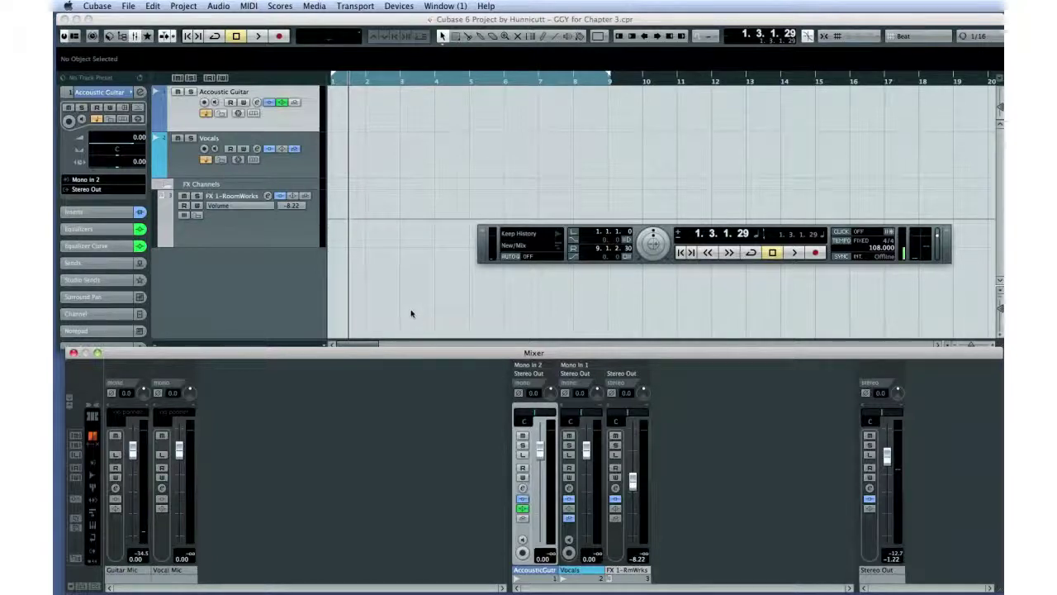
left_click(338, 5)
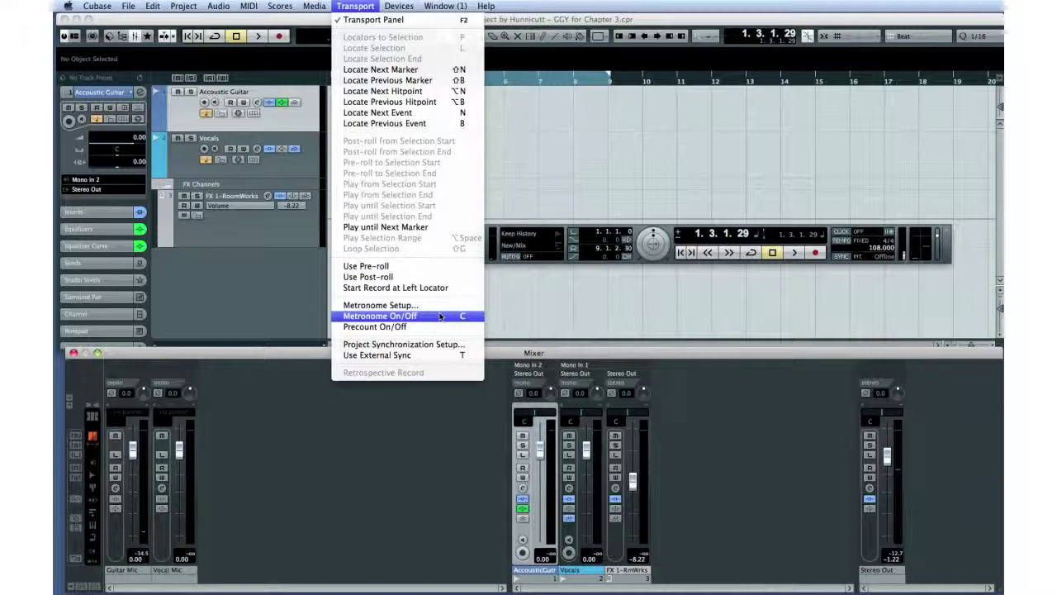
left_click(437, 305)
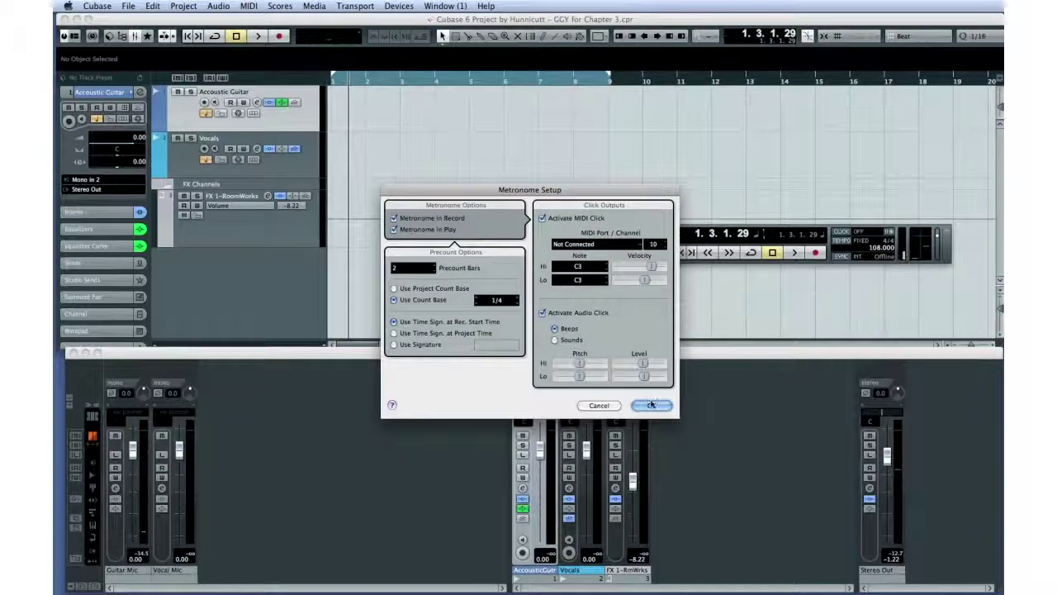
left_click(651, 404)
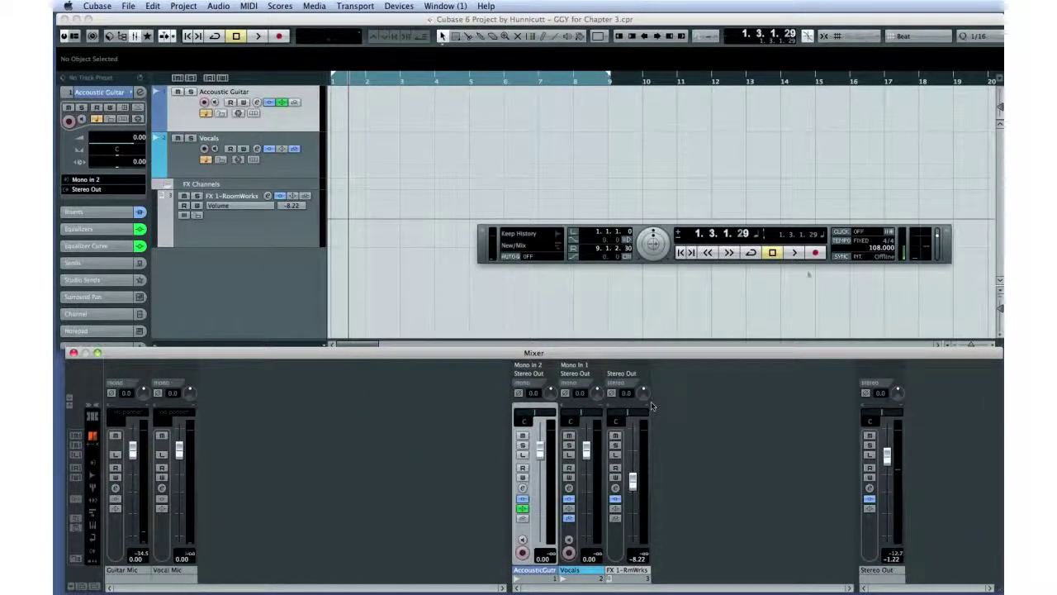
Record Acoustic Guitar and Vocals together from the project start to about bar 31.
key("Home")
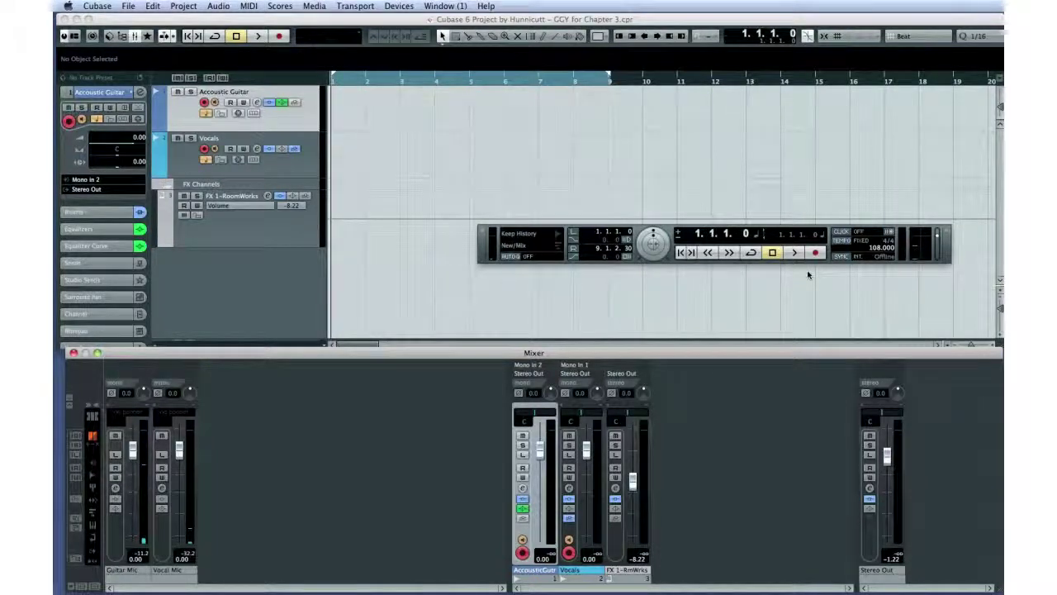
left_click(814, 256)
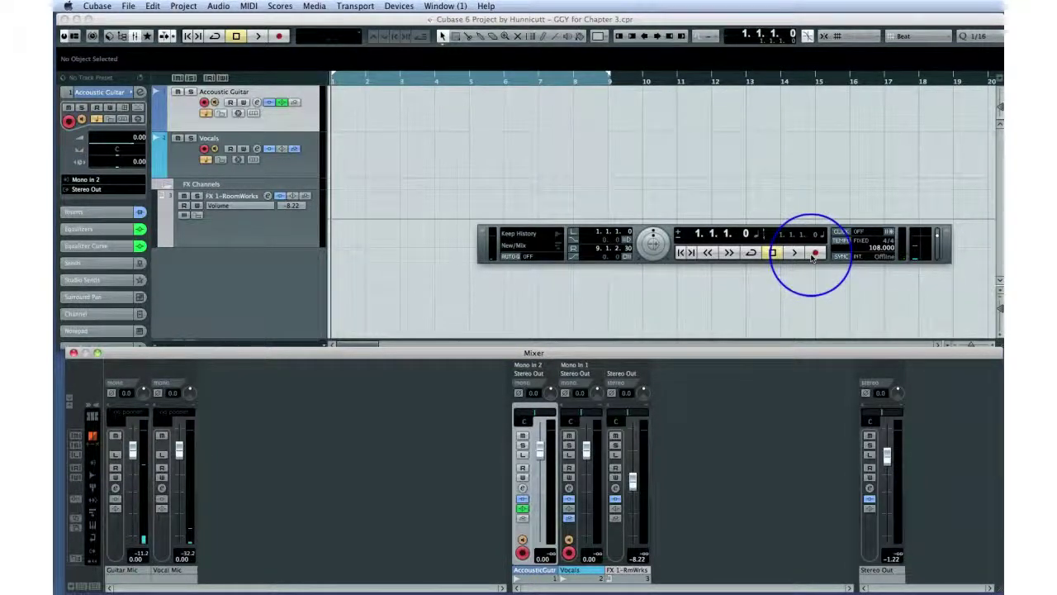
left_click(814, 256)
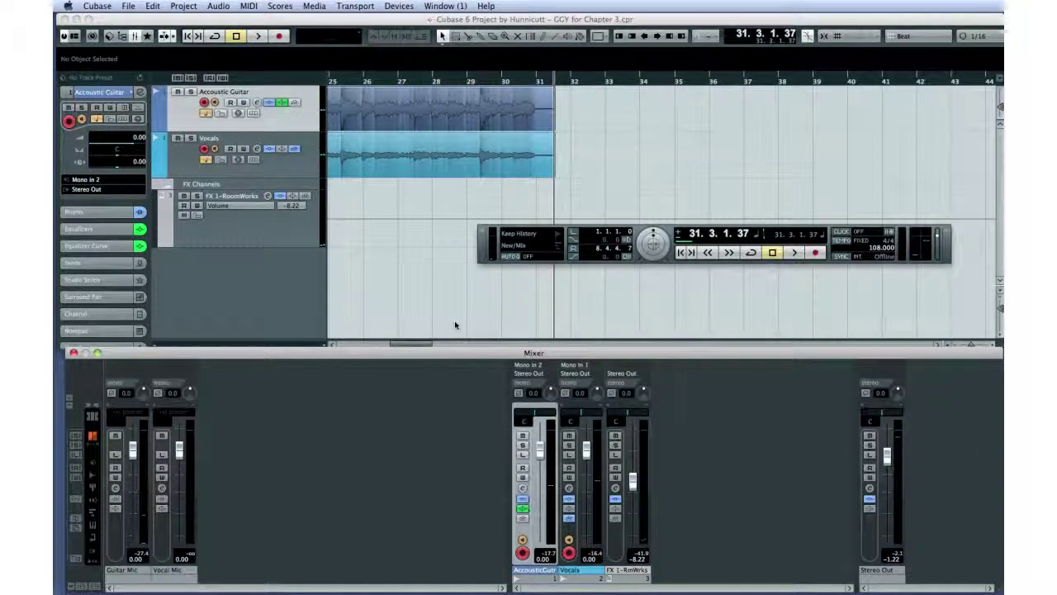
Turn off Acoustic Guitar input monitoring, then play both takes from bar 1 and stop.
left_click(216, 102)
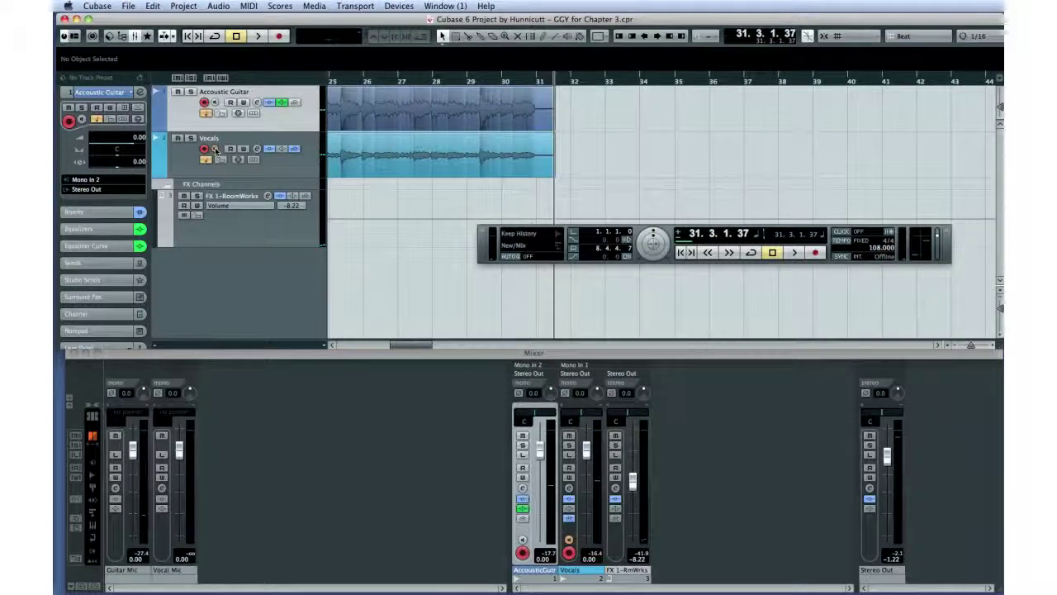
left_click_drag(406, 346, 351, 346)
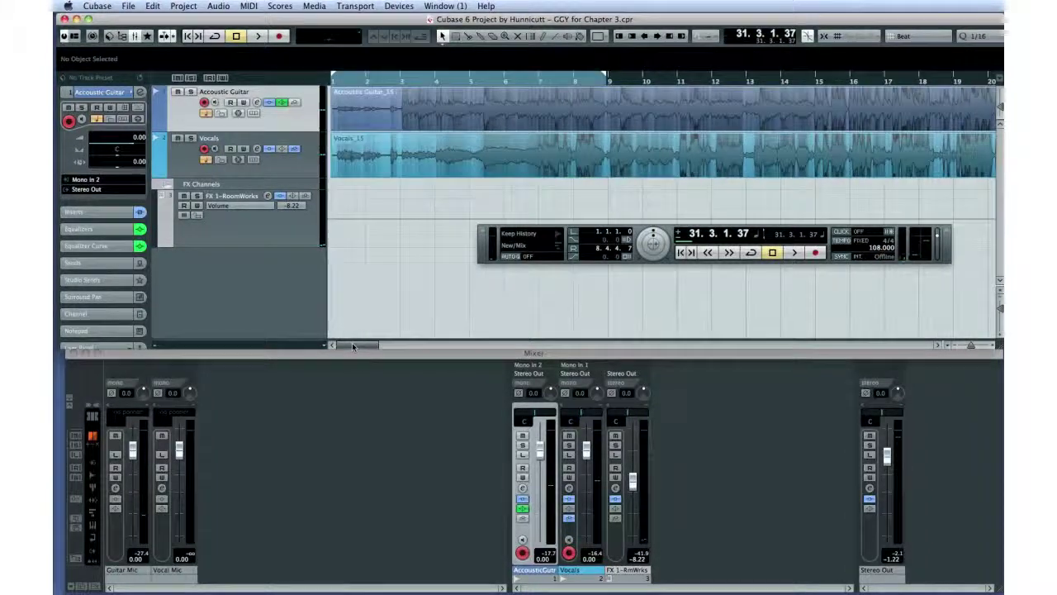
left_click(335, 85)
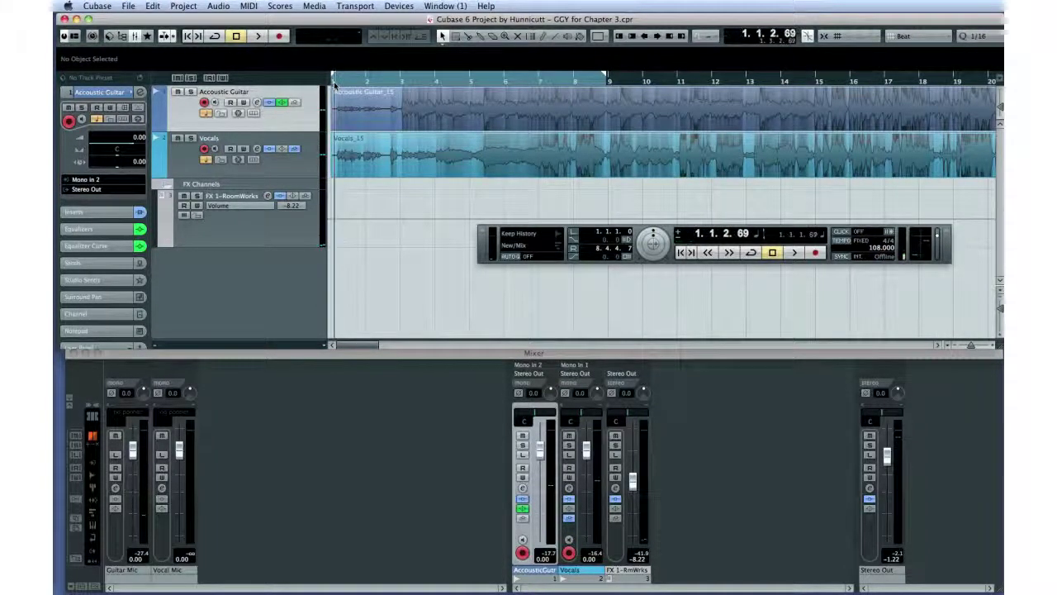
left_click(791, 255)
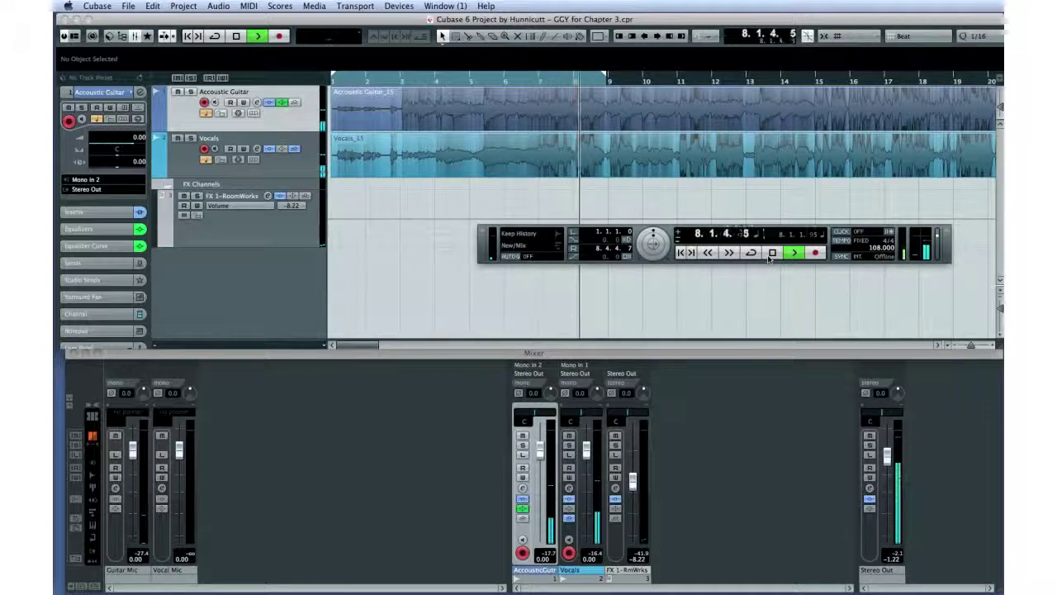
left_click(771, 254)
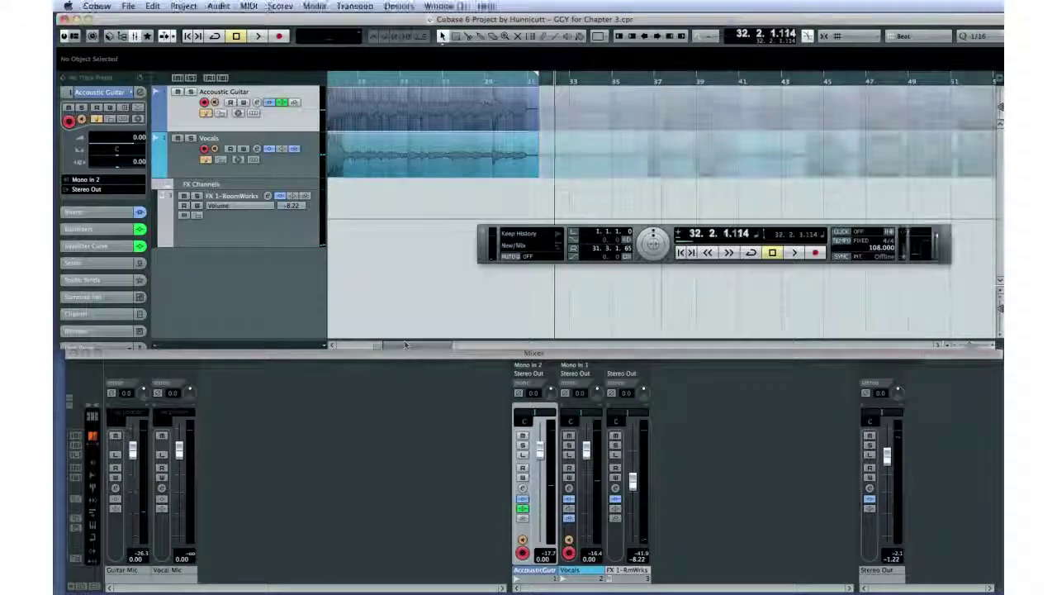
Move the Transport panel lower and select the Vocals_15 event to show its Info Line details.
left_click_drag(483, 259, 475, 315)
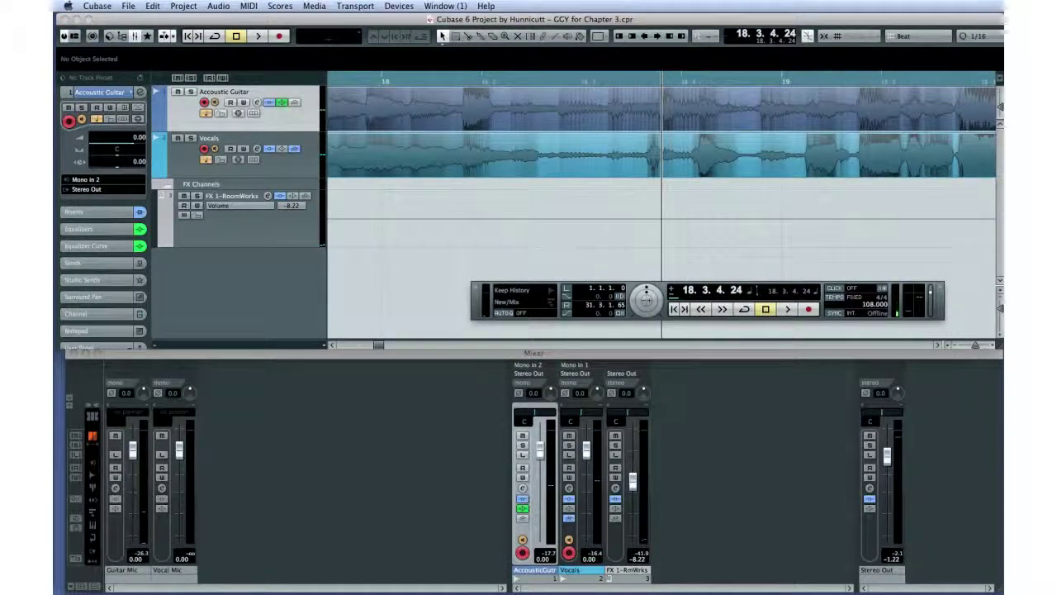
left_click(704, 164)
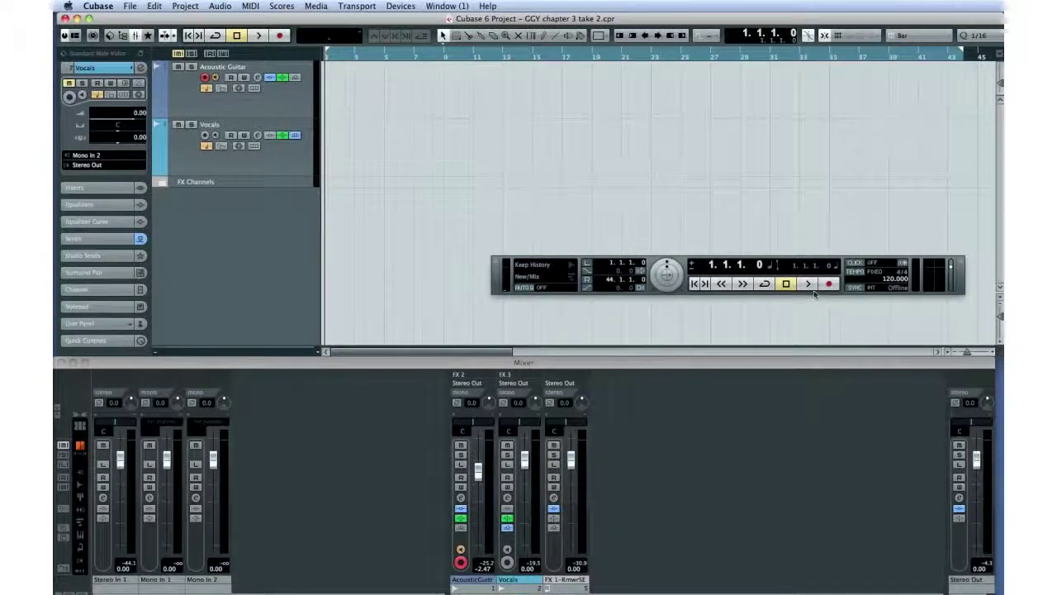
Record an acoustic guitar take in the take 2 project, running to about bar 44.
left_click(828, 284)
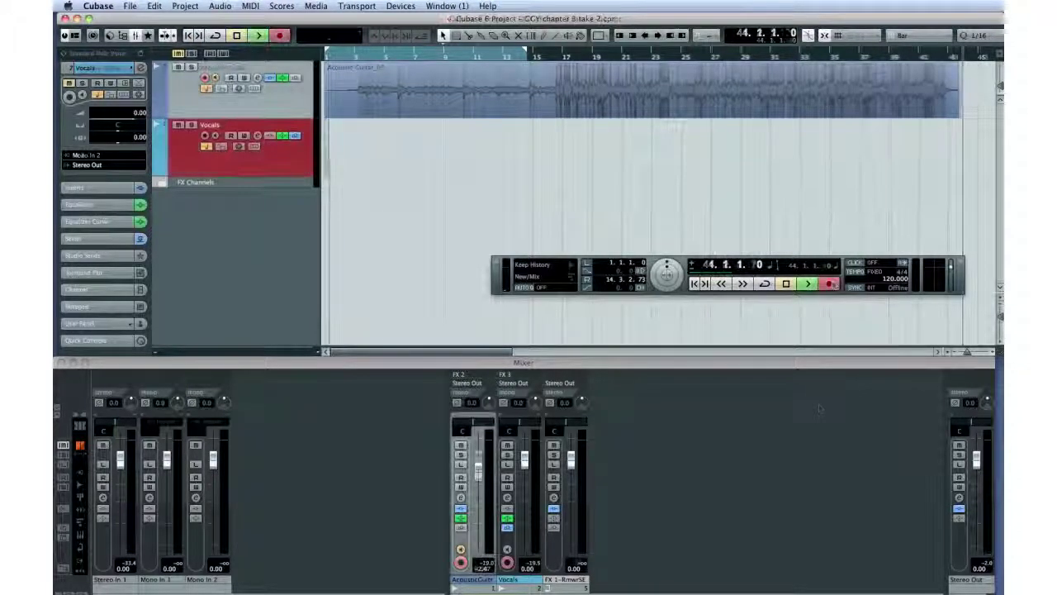
Record the Vocals_08 take from bar 1 beneath the guitar part.
left_click(829, 284)
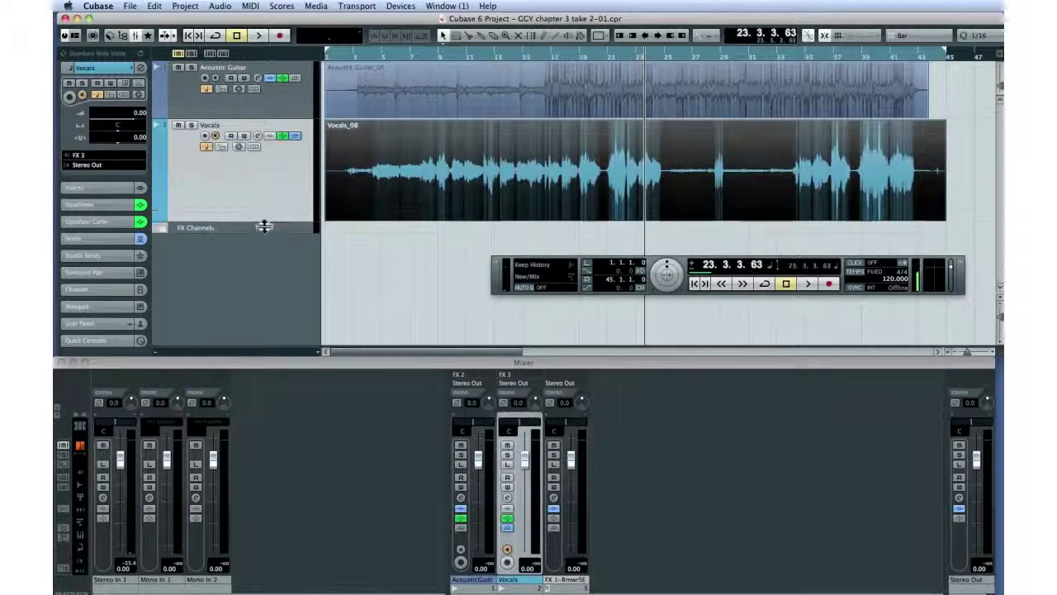
Zoom the timeline in horizontally and scroll back to the project start.
left_click(994, 356)
left_click_drag(994, 355, 994, 355)
left_click_drag(449, 354, 395, 355)
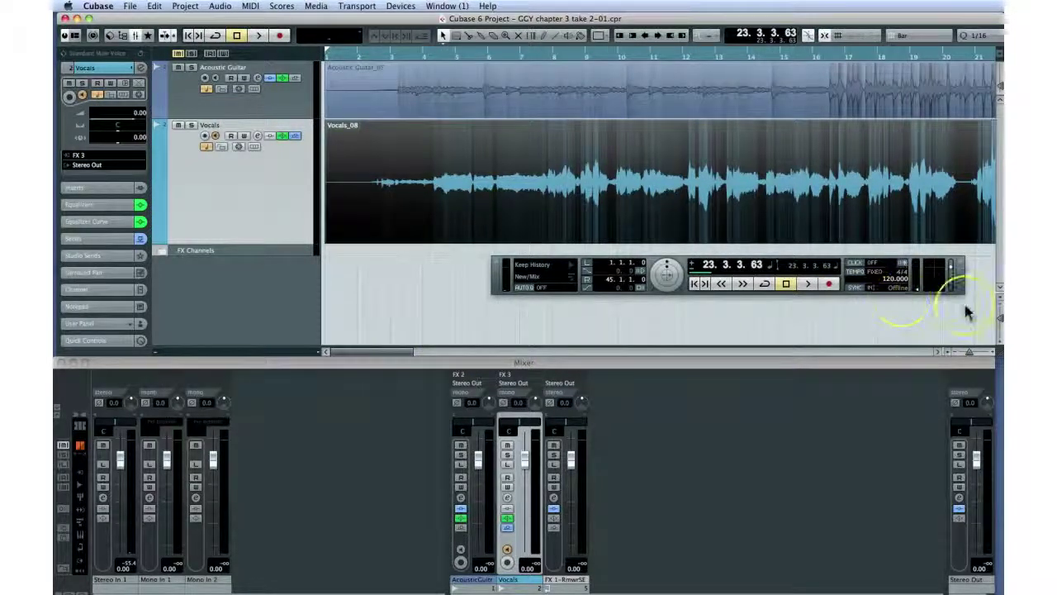
Make both track lanes taller in two steps and adjust the snap setting.
left_click(1000, 317)
left_click(1000, 317)
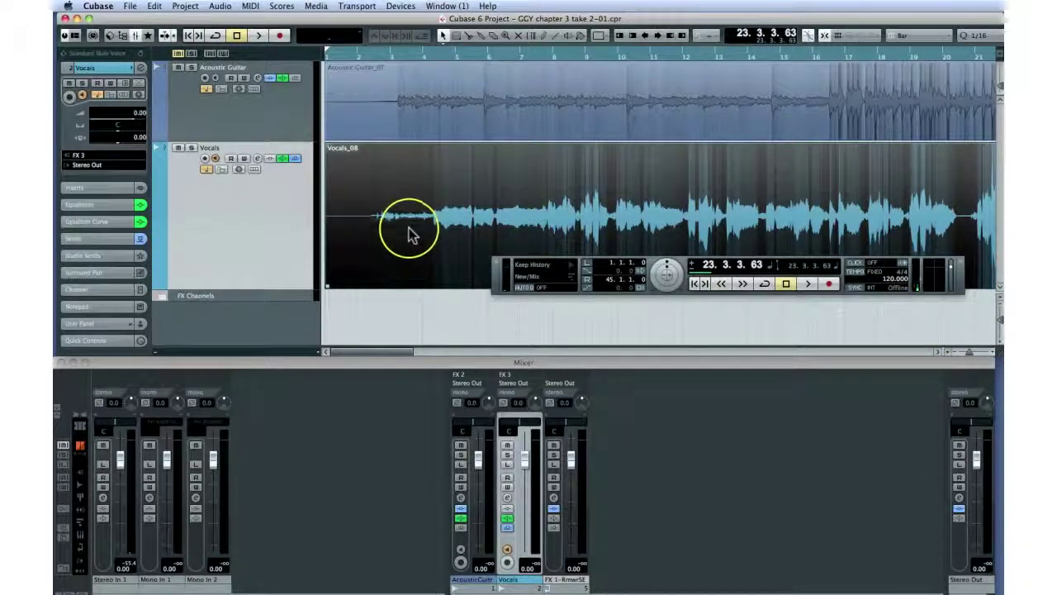
left_click(823, 38)
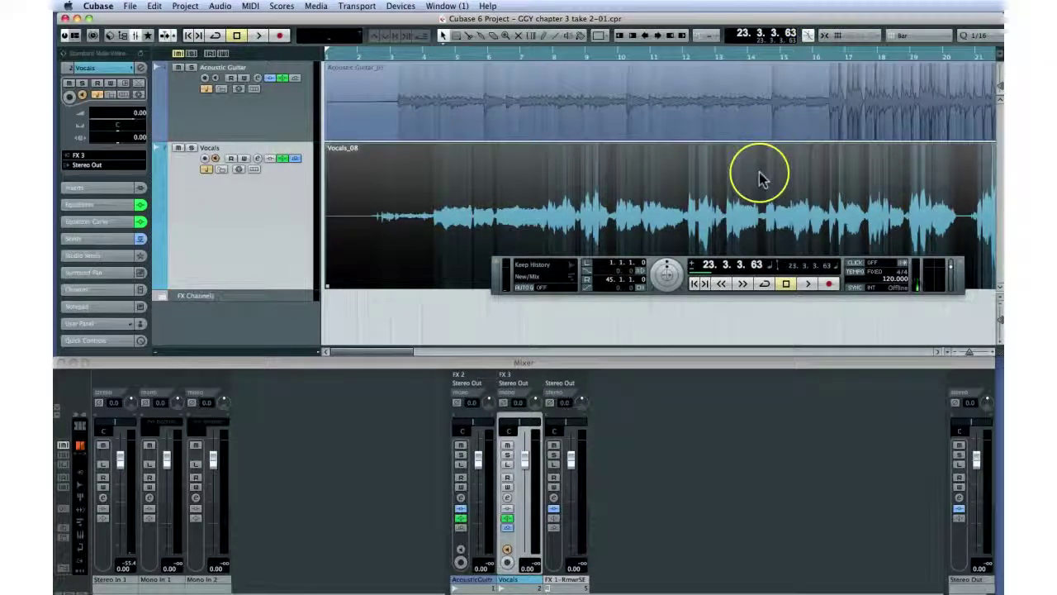
Split out the first noisy stretch of Vocals_08 and erase it.
left_click(467, 56)
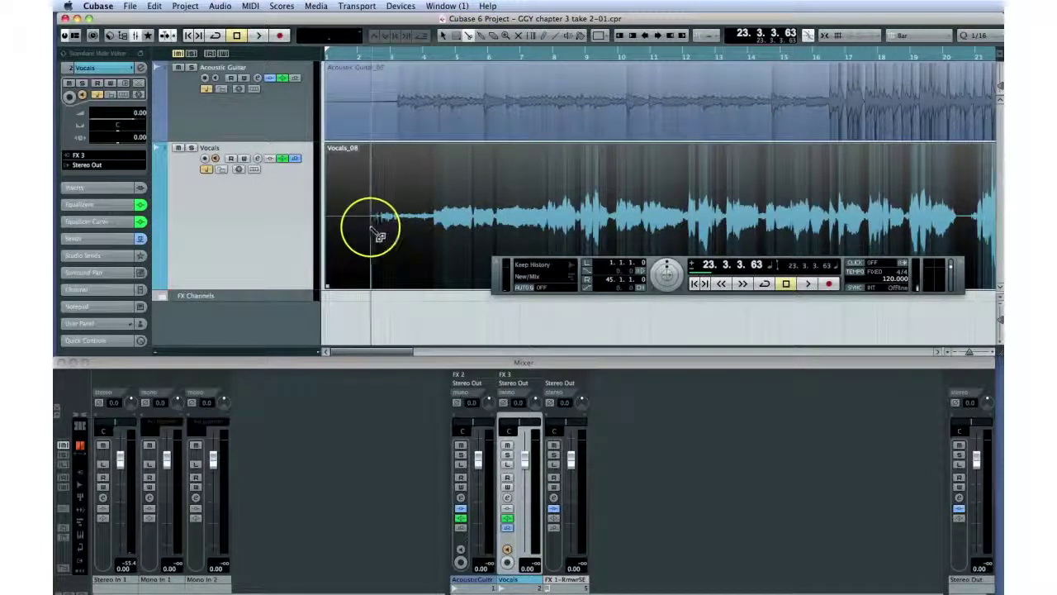
left_click(371, 231)
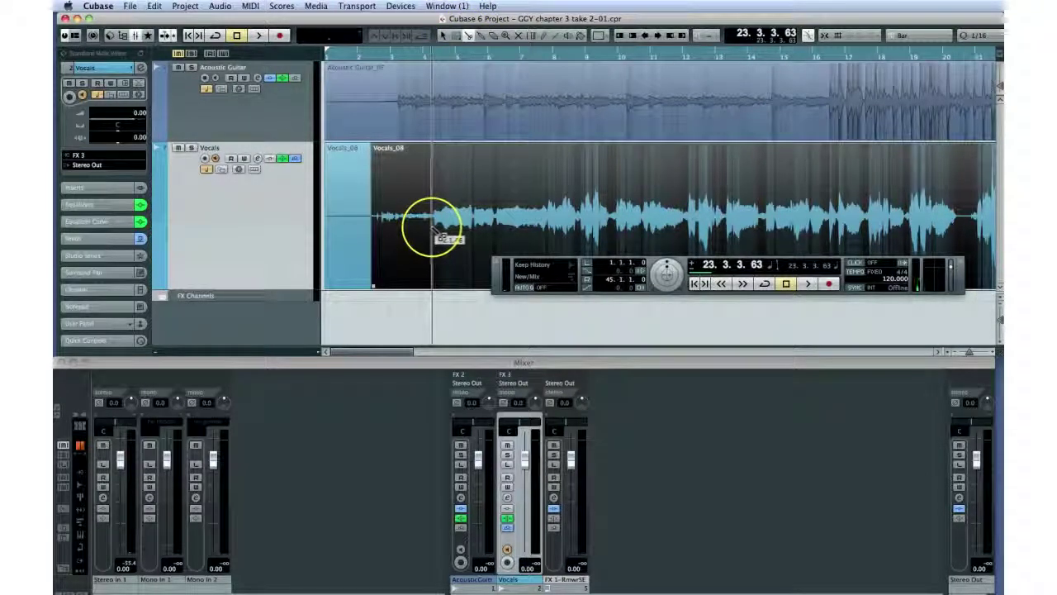
left_click(429, 228)
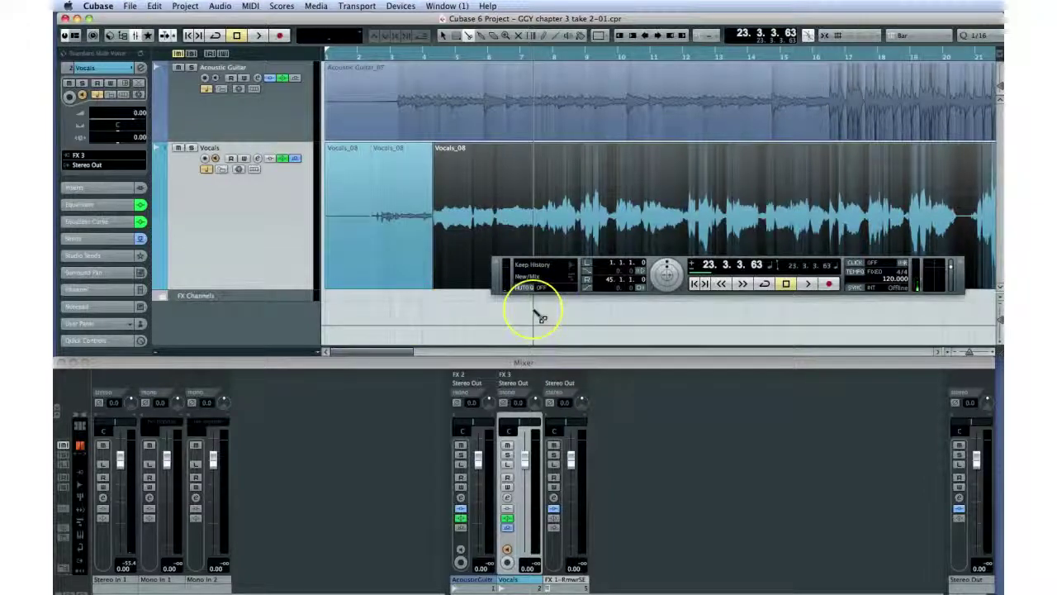
key("5")
left_click(407, 253)
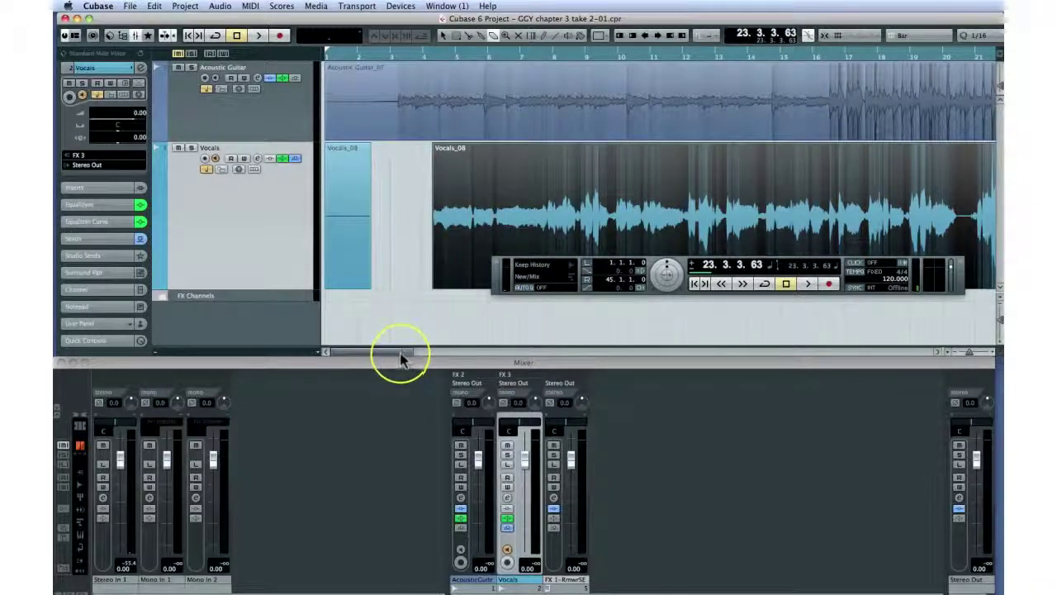
left_click_drag(400, 356, 479, 355)
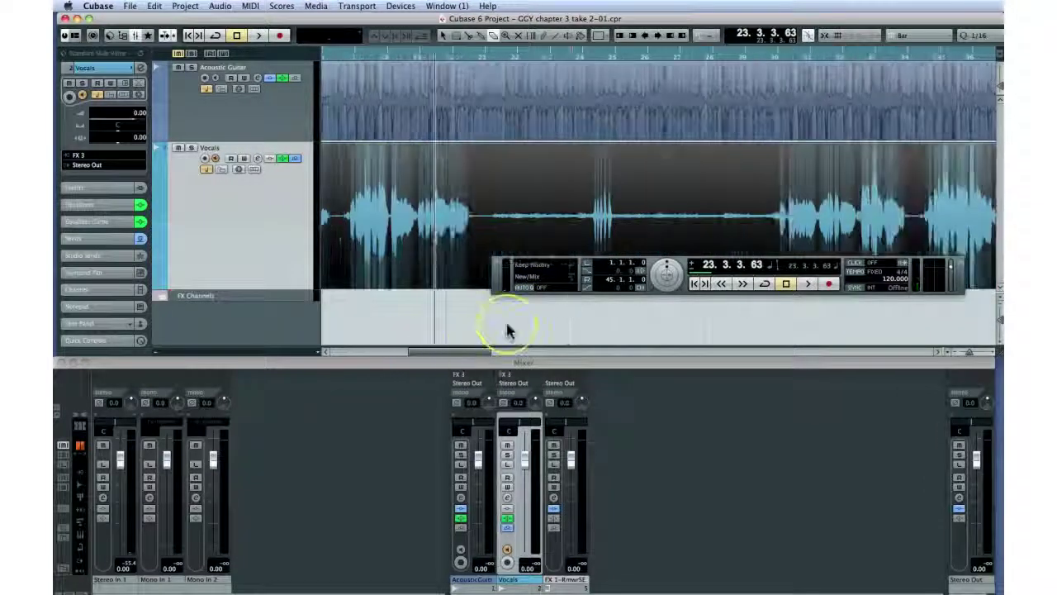
Cut a second noisy quiet stretch out of the vocal and erase it.
key("3")
left_click(572, 227)
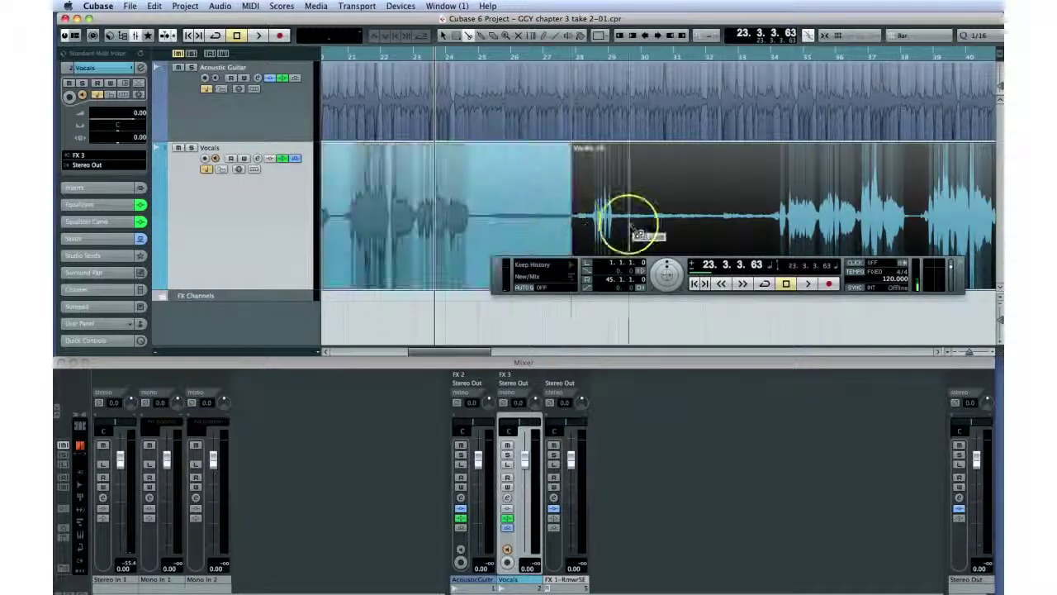
left_click(639, 230)
key("5")
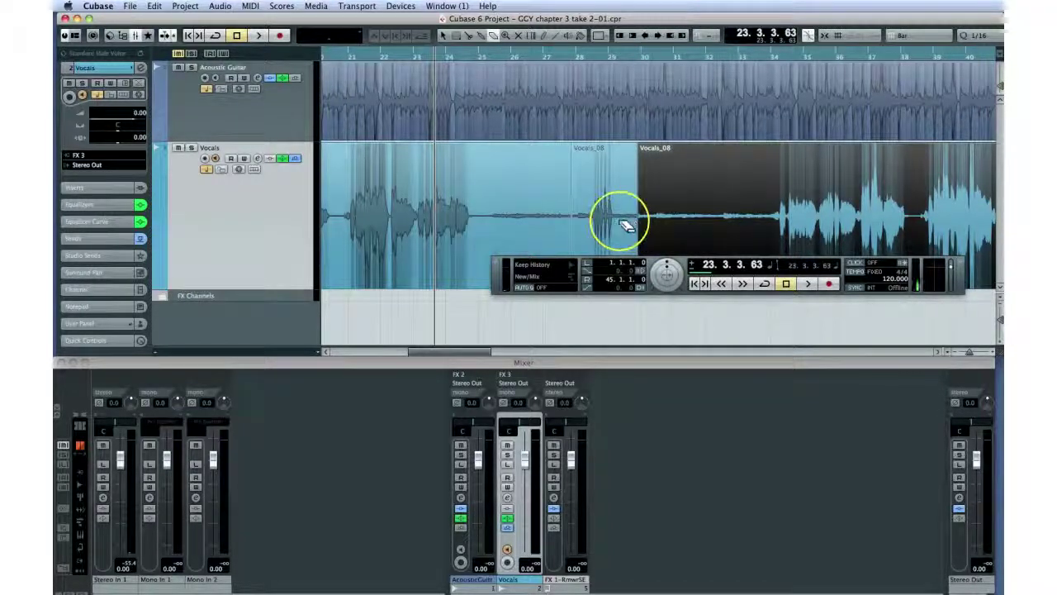
left_click(626, 225)
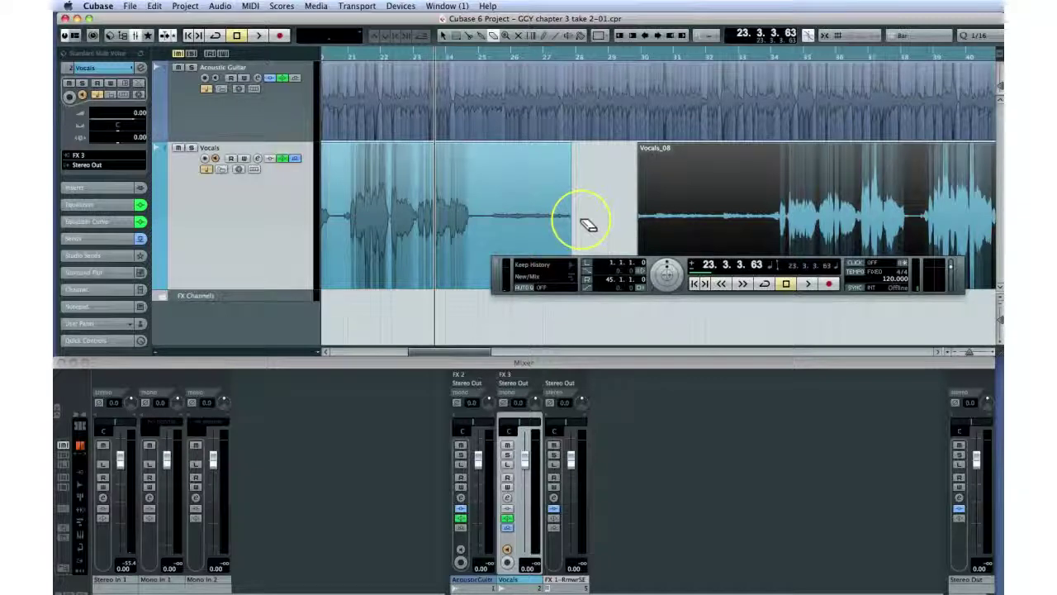
Split earlier in that quiet stretch and erase the remaining noisy piece.
key("3")
left_click(483, 219)
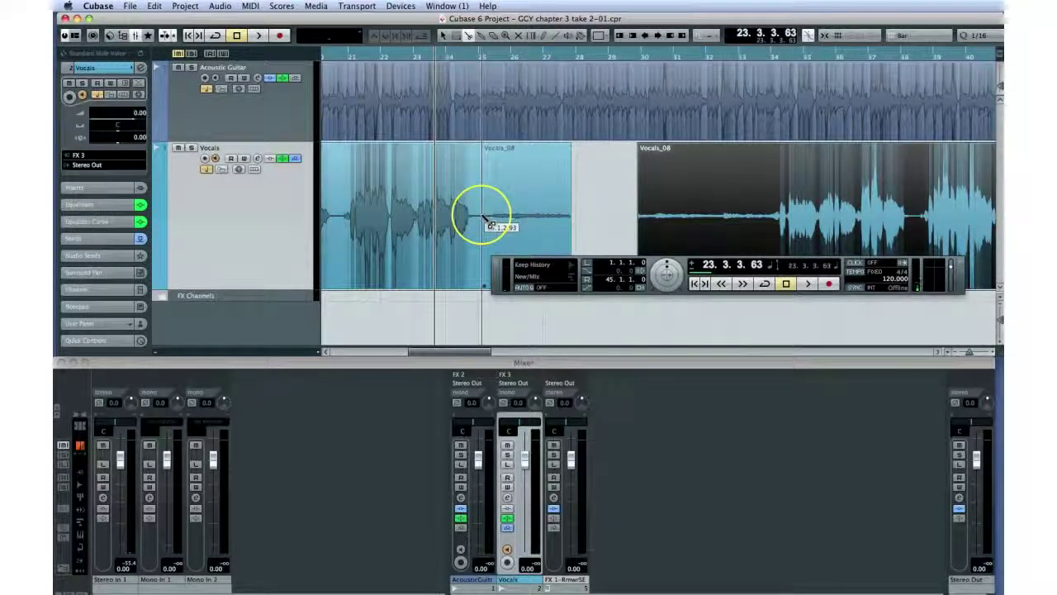
key("5")
left_click(516, 218)
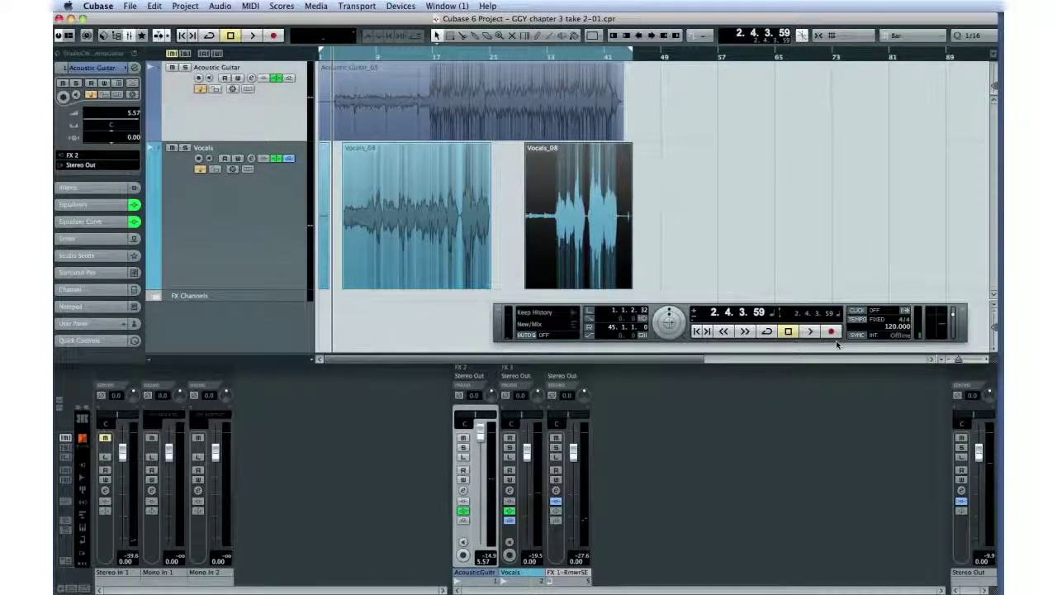
Play back the trimmed vocal pieces over the guitar take.
left_click(811, 331)
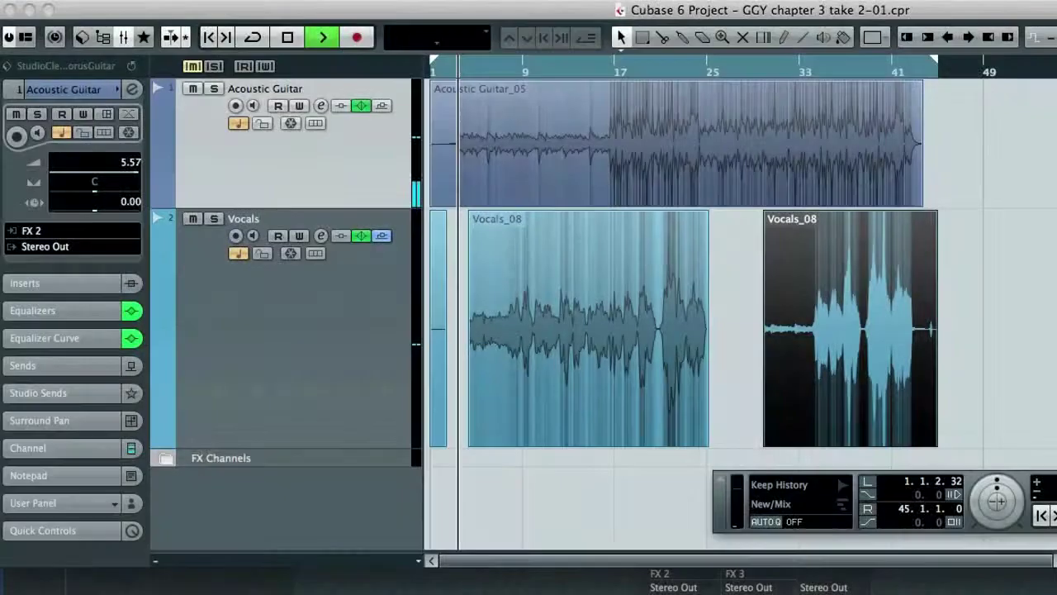